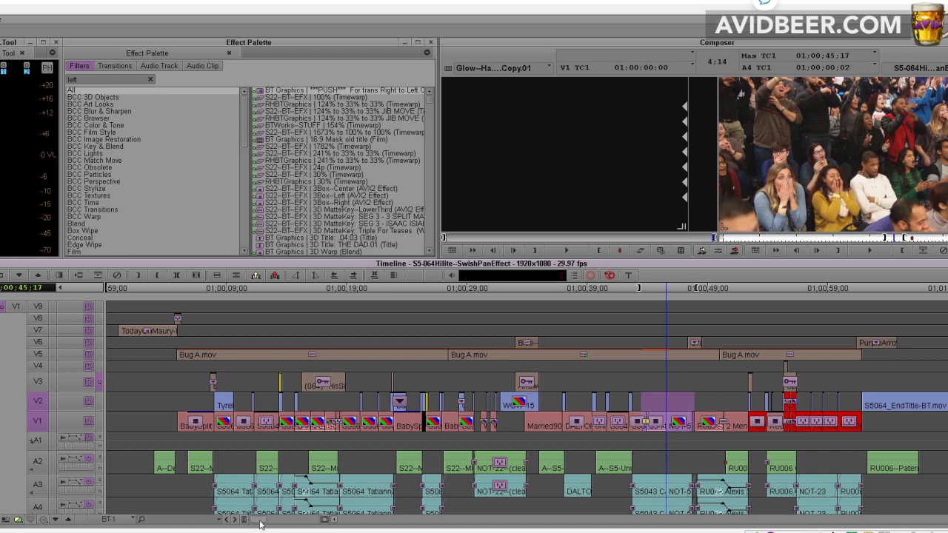
# Step: Add an edit on V2 about six frames before the cut from S5043 CAROL 01 CAM1(G) to NOT-55--(jib)
pyautogui.moveTo(260, 522); pyautogui.dragTo(317, 513)
pyautogui.moveTo(485, 449); pyautogui.dragTo(546, 453)
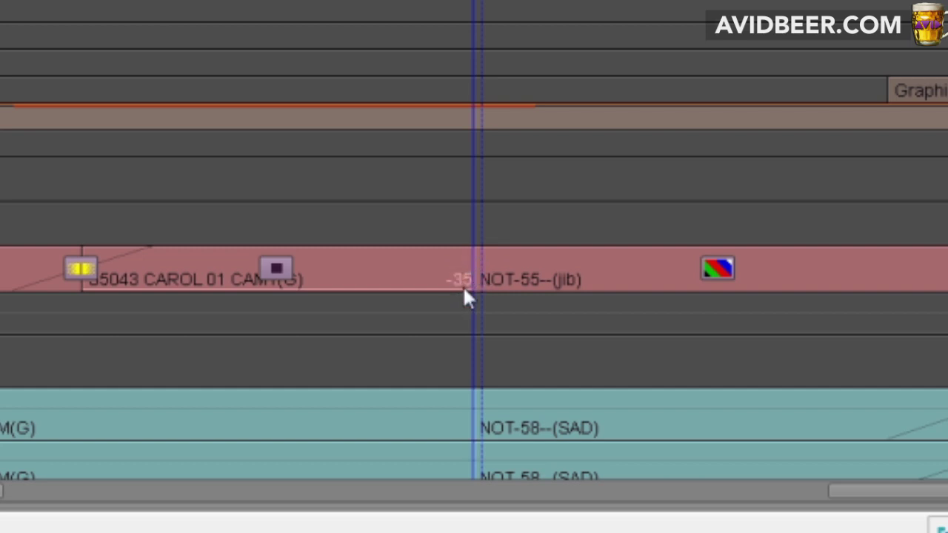
pyautogui.press('Left')
pyautogui.press('Left')
pyautogui.press('Left')
pyautogui.press('Left')
pyautogui.press('Left')
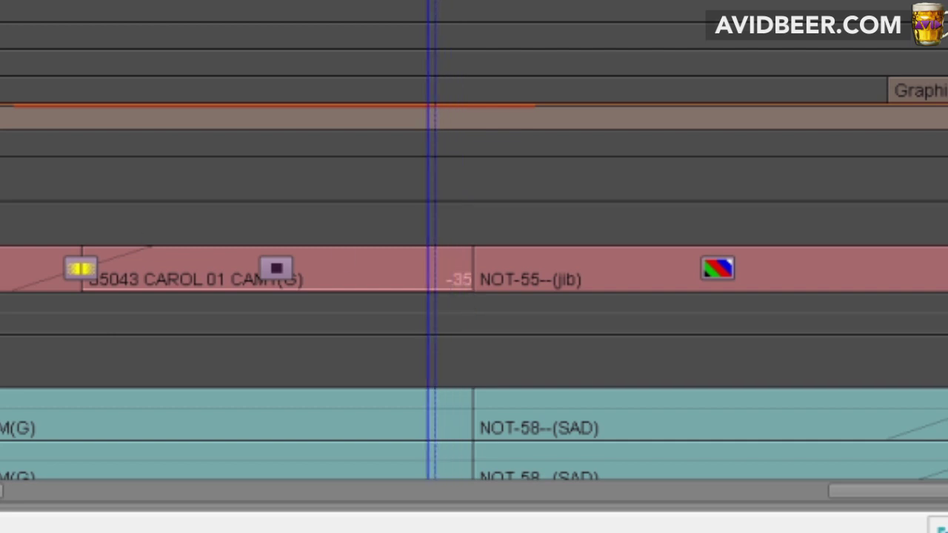
# Step: Add a second edit on V2 about six frames after the cut, isolating a short filler segment over it
pyautogui.click(481, 291)
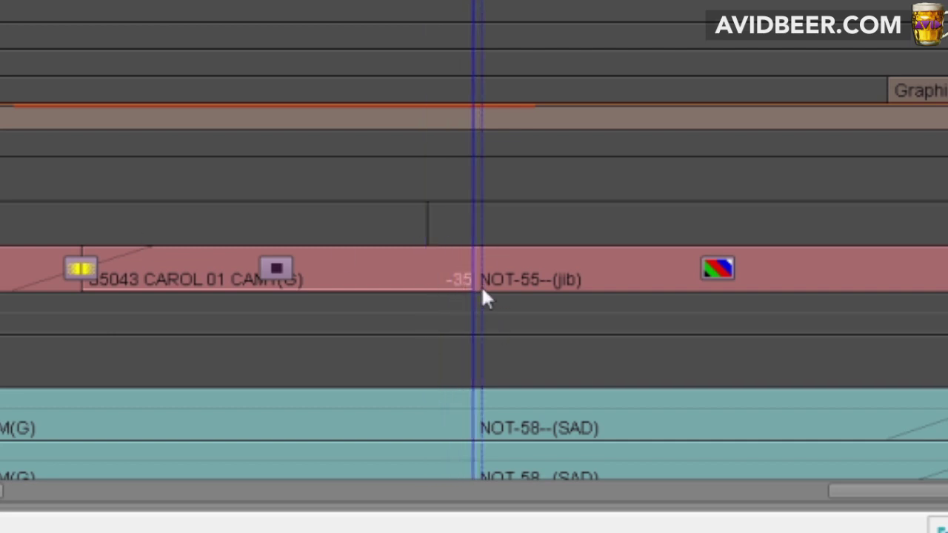
pyautogui.press('l')
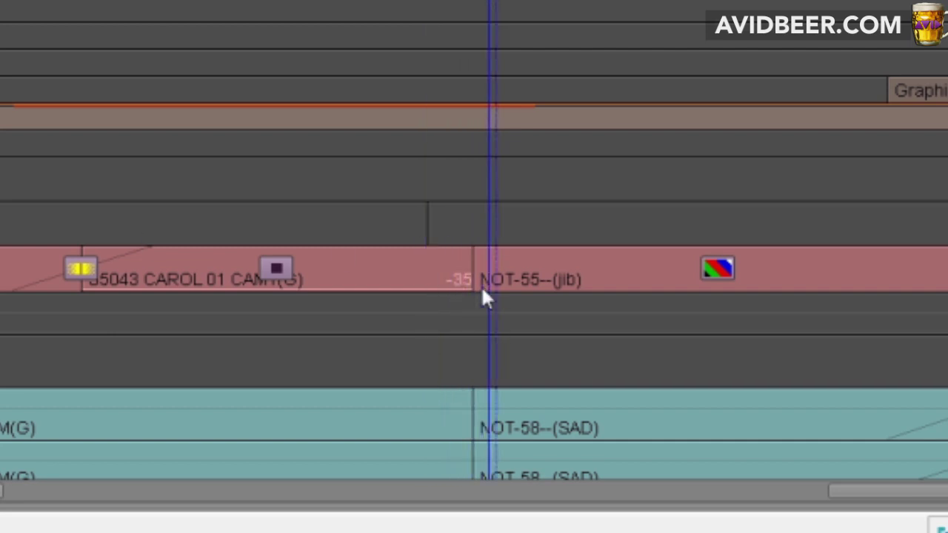
pyautogui.press('h')
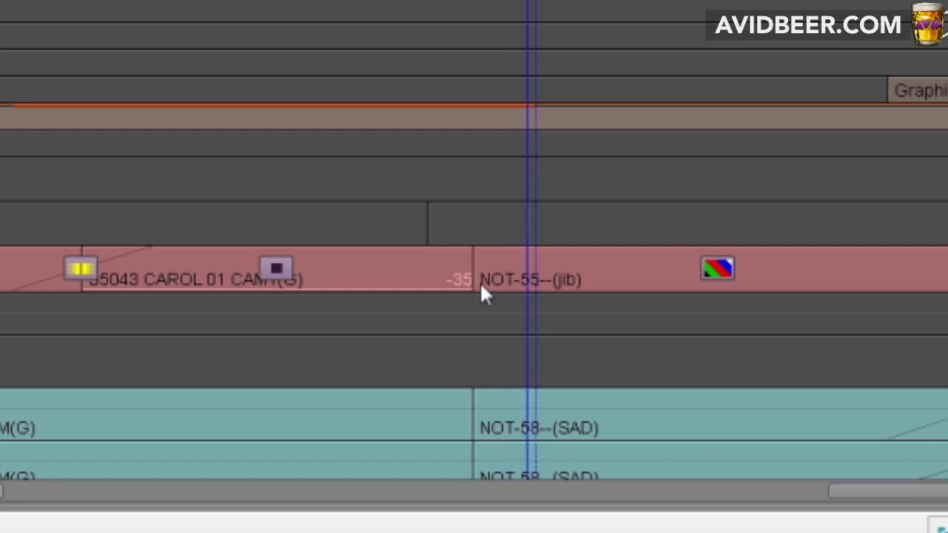
pyautogui.click(474, 287)
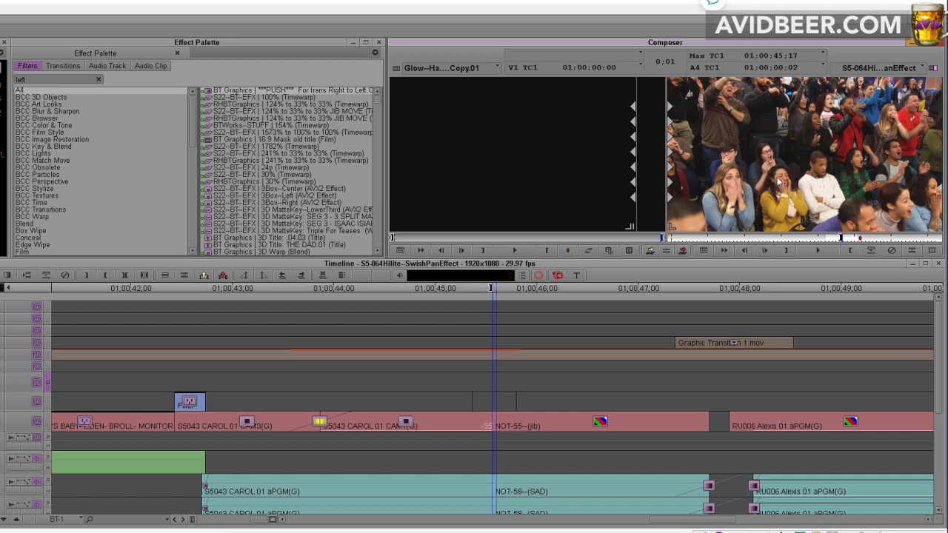
# Step: Apply the Paint Effect from the Image category to the short V2 filler segment over the cut
pyautogui.hotkey('ctrl', 'k')
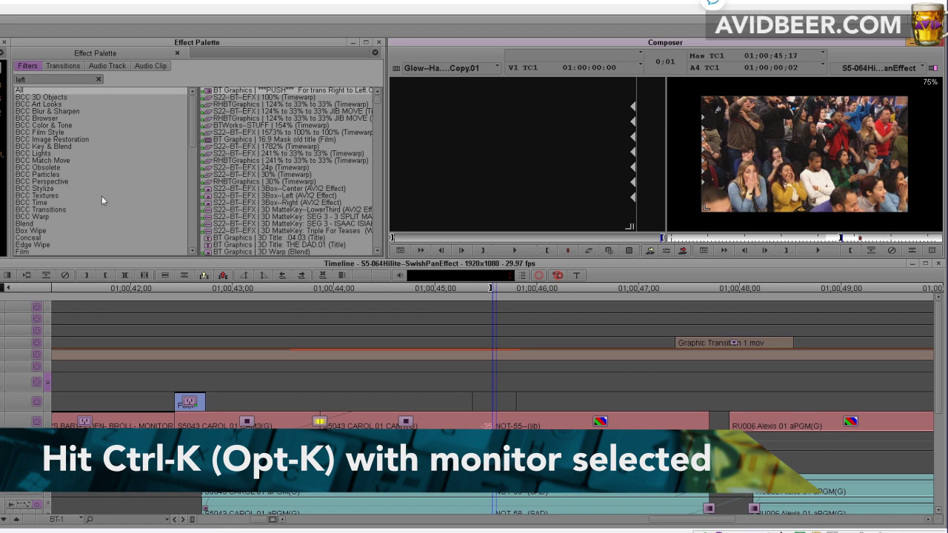
pyautogui.moveTo(189, 119); pyautogui.dragTo(193, 149)
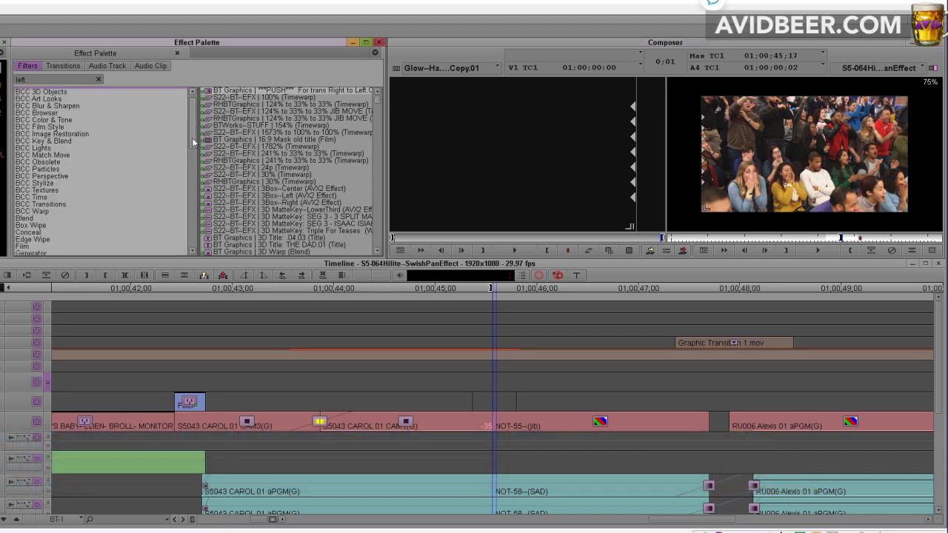
pyautogui.moveTo(481, 239); pyautogui.dragTo(477, 252)
pyautogui.click(132, 297)
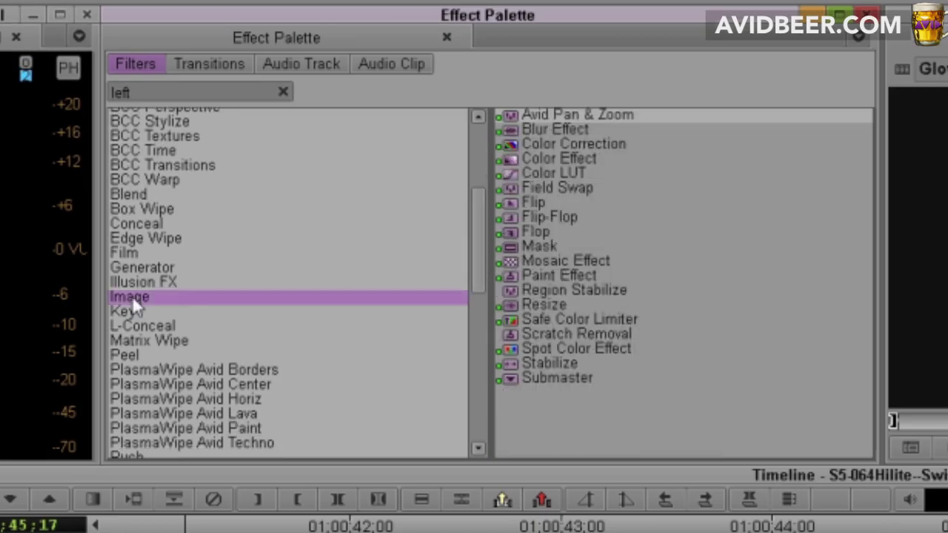
pyautogui.moveTo(512, 276)
pyautogui.mouseDown()
pyautogui.moveTo(665, 277)
pyautogui.moveTo(947, 532)
pyautogui.mouseUp()
pyautogui.moveTo(485, 402); pyautogui.dragTo(487, 402)
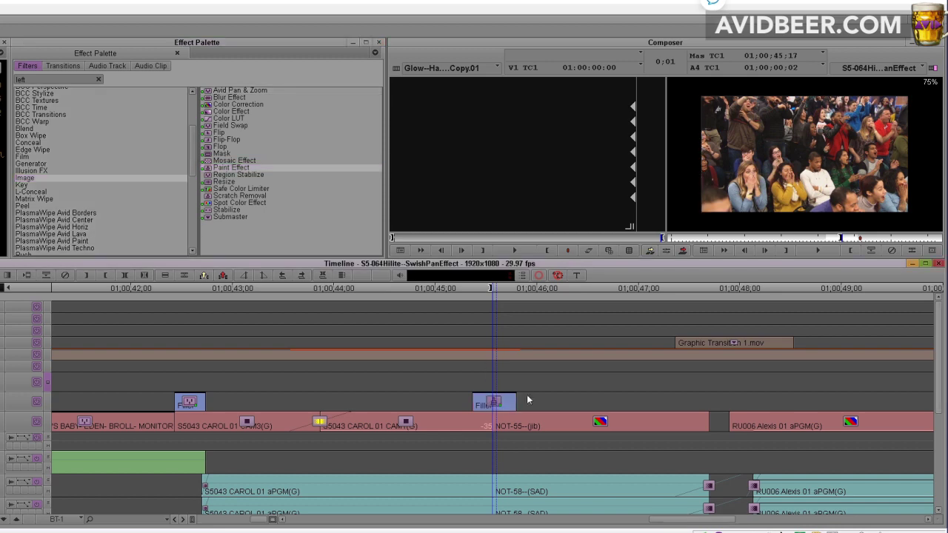
# Step: Open the V2 Paint Effect in effect mode and add a middle keyframe at the cut
pyautogui.click(666, 250)
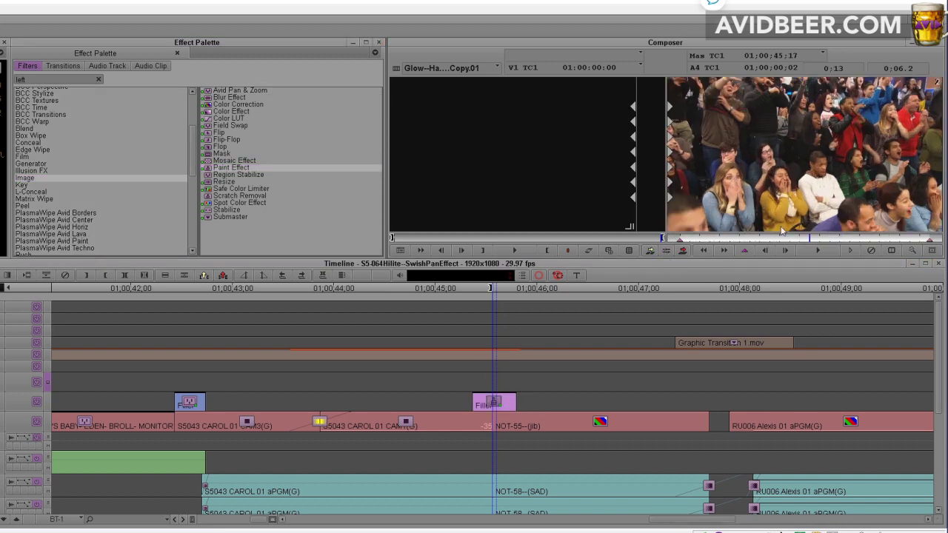
pyautogui.click(680, 240)
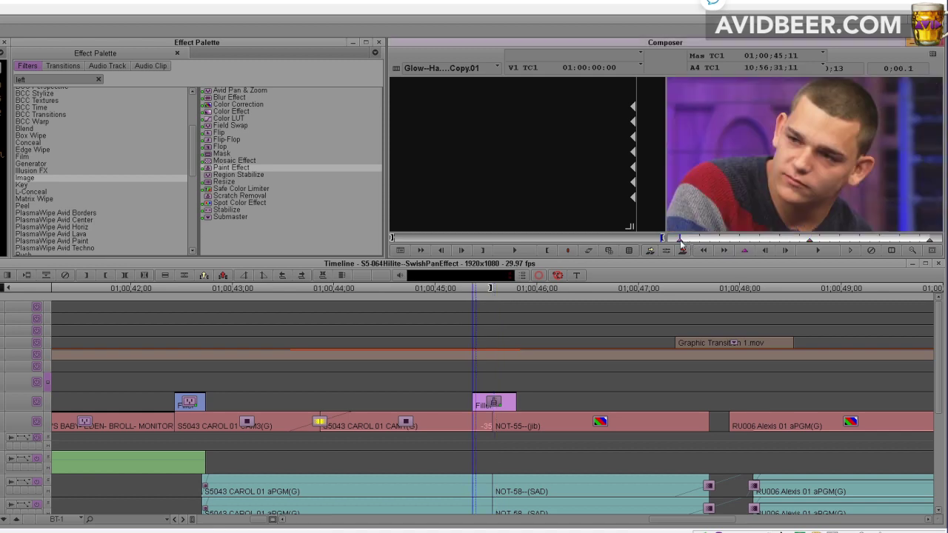
pyautogui.click(932, 243)
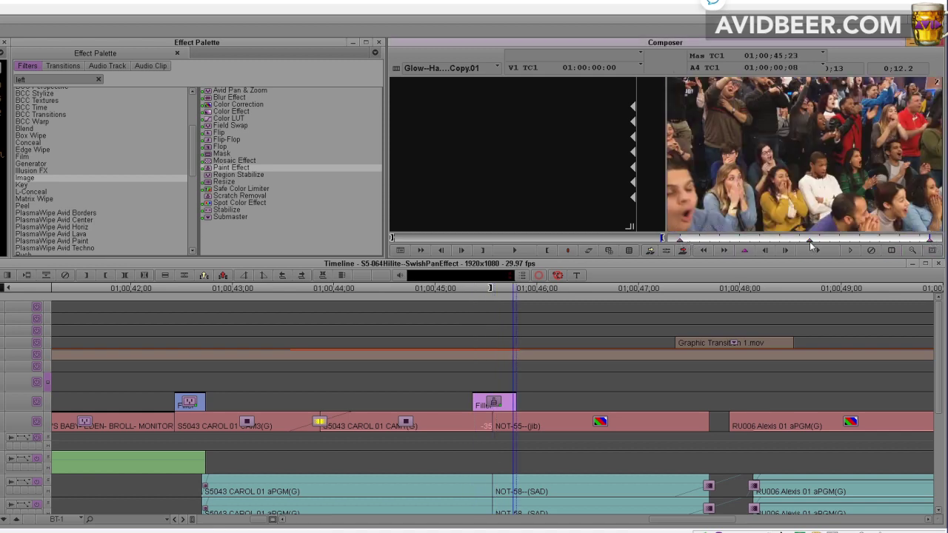
pyautogui.click(815, 243)
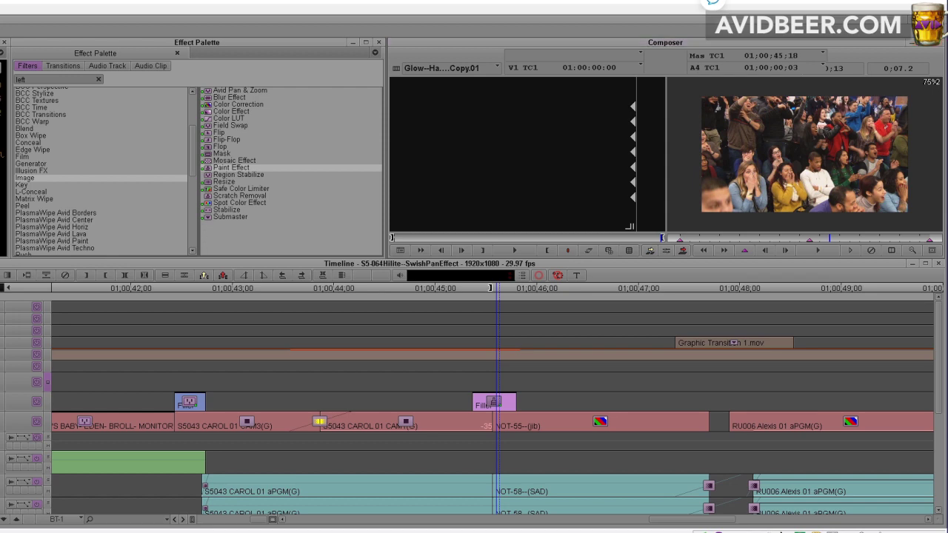
# Step: Set the paint mode to Blur and draw a rectangle with the Rect Tool that covers the whole frame
pyautogui.moveTo(179, 49); pyautogui.dragTo(198, 36)
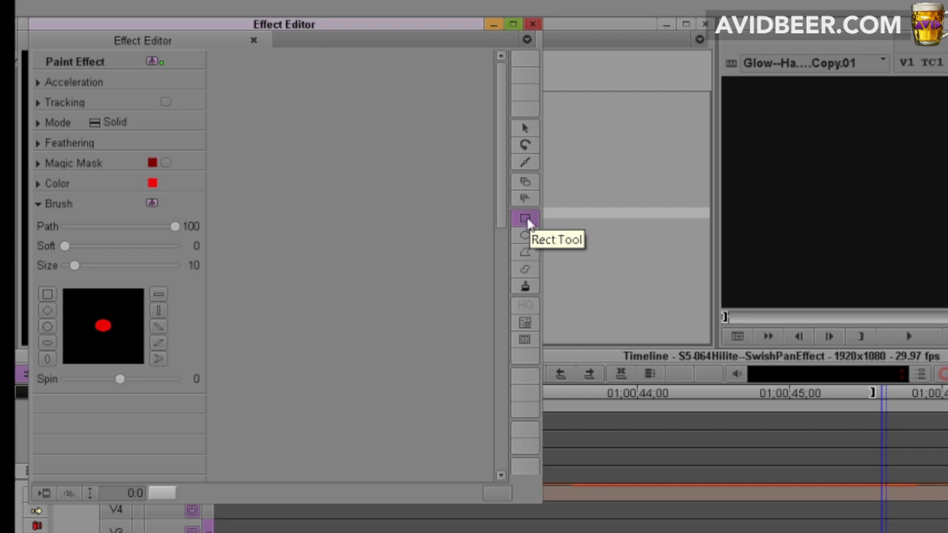
pyautogui.click(94, 124)
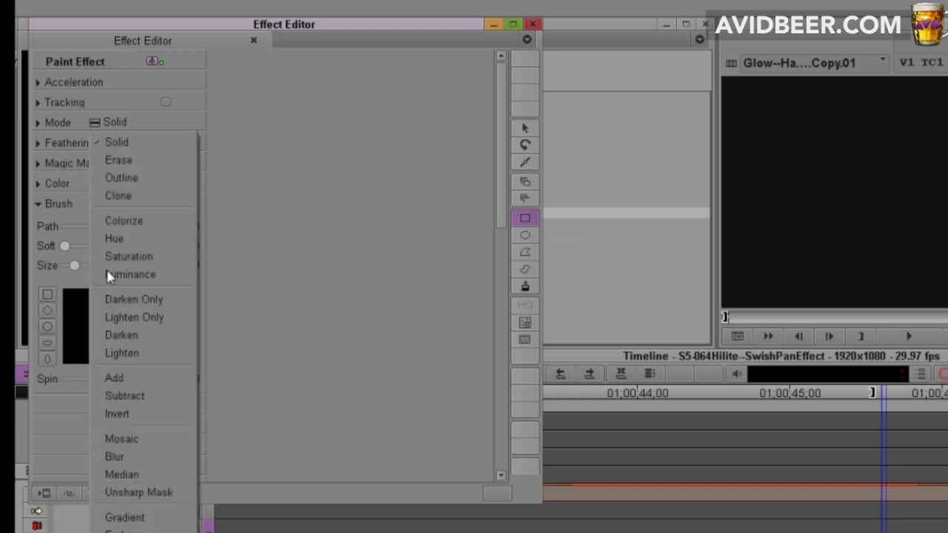
pyautogui.click(157, 457)
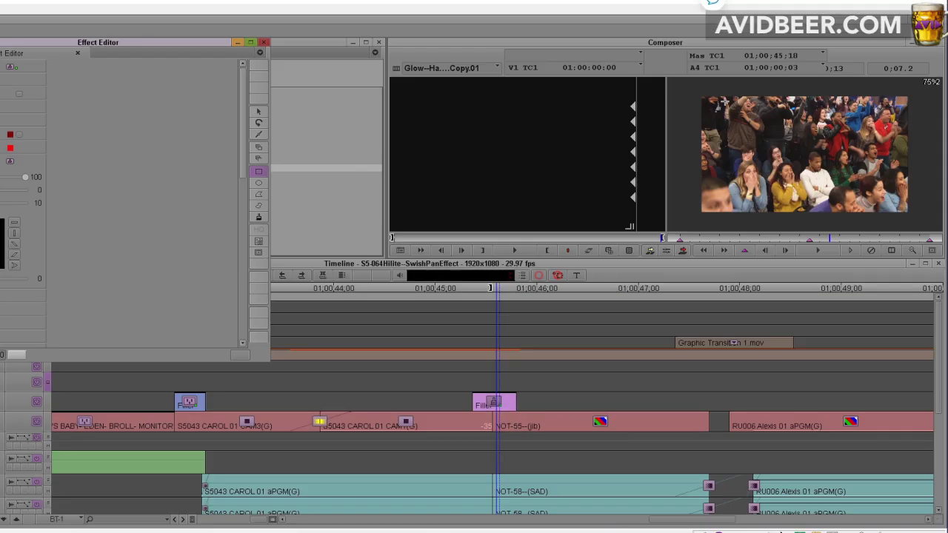
pyautogui.moveTo(691, 88); pyautogui.dragTo(920, 221)
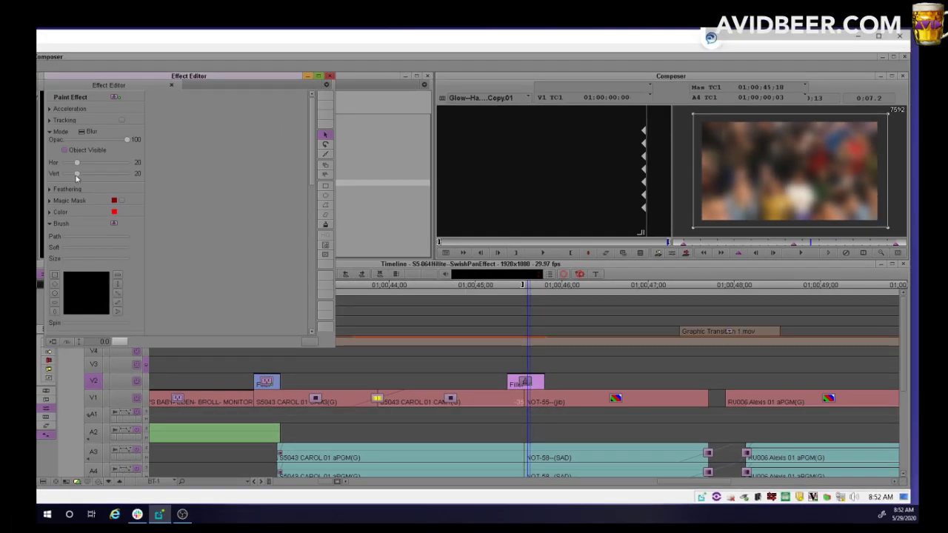
# Step: Set the blur's vertical amount to 0 and keyframe its horizontal amount at 0 on the first, 100 on the middle and 0 on the last keyframe
pyautogui.moveTo(77, 174); pyautogui.dragTo(143, 172)
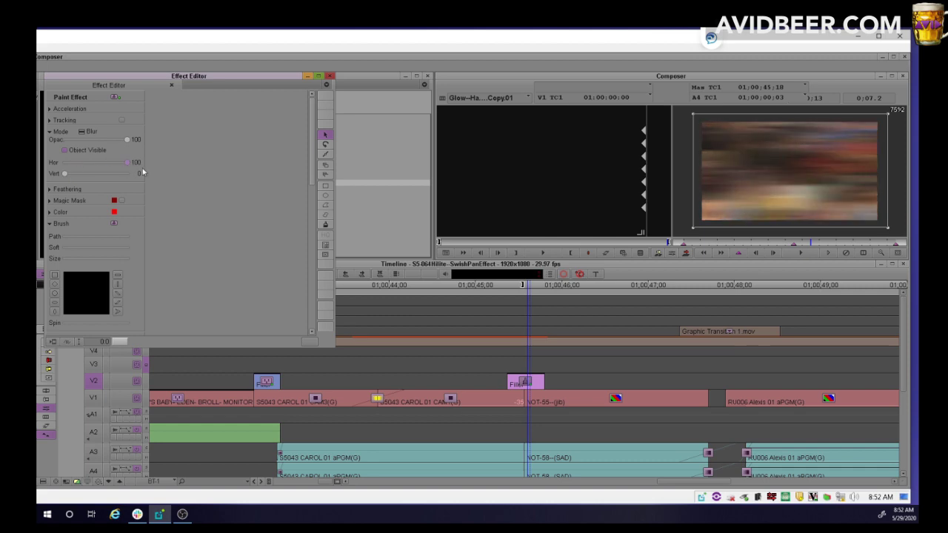
pyautogui.click(793, 243)
pyautogui.click(684, 244)
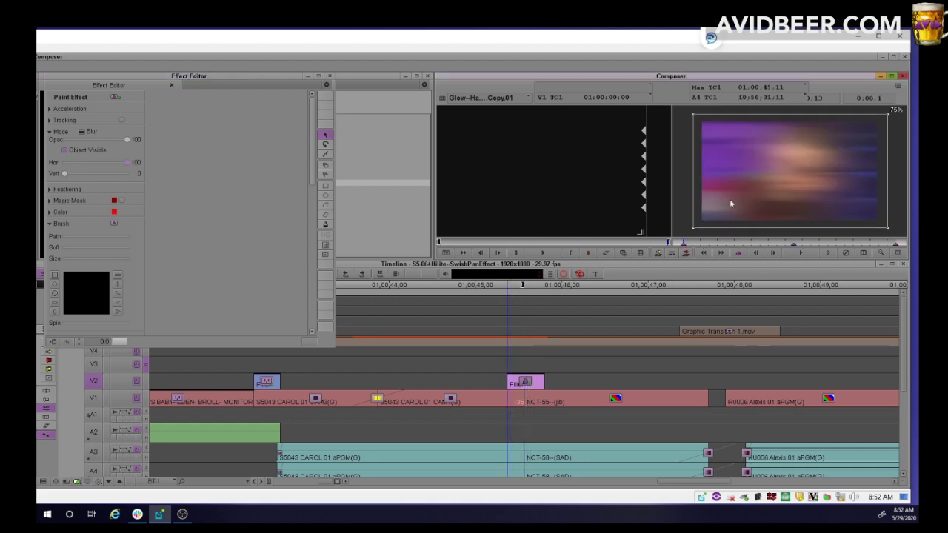
pyautogui.moveTo(95, 163); pyautogui.dragTo(64, 162)
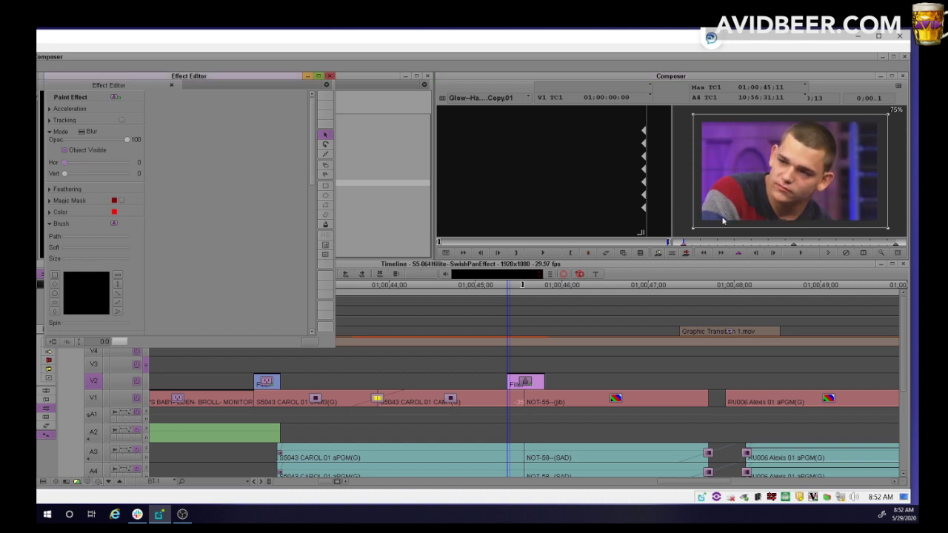
pyautogui.moveTo(693, 244); pyautogui.dragTo(793, 244)
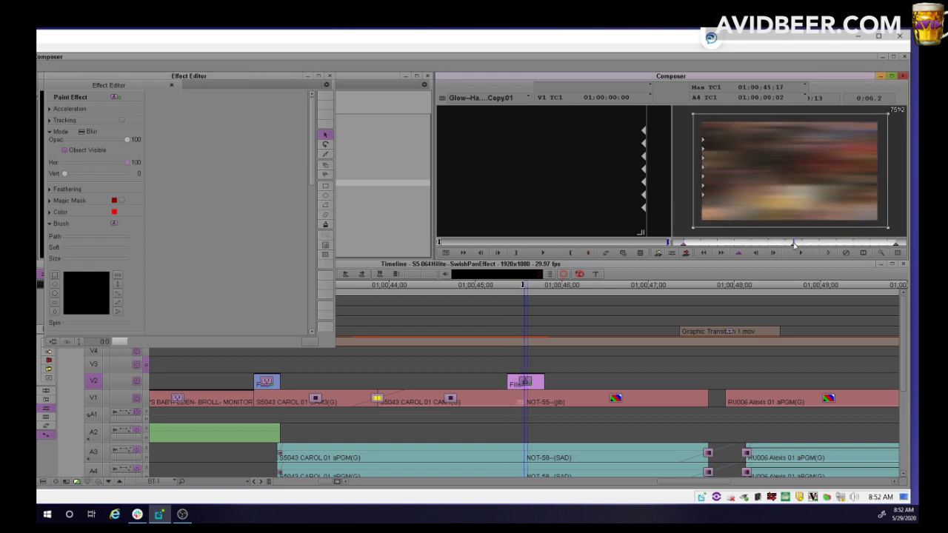
pyautogui.click(896, 244)
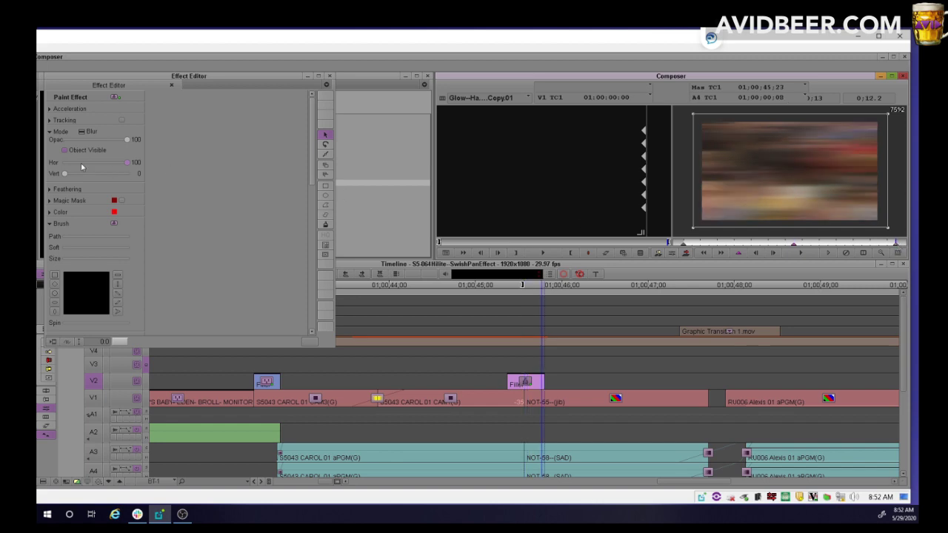
pyautogui.moveTo(81, 163); pyautogui.dragTo(65, 162)
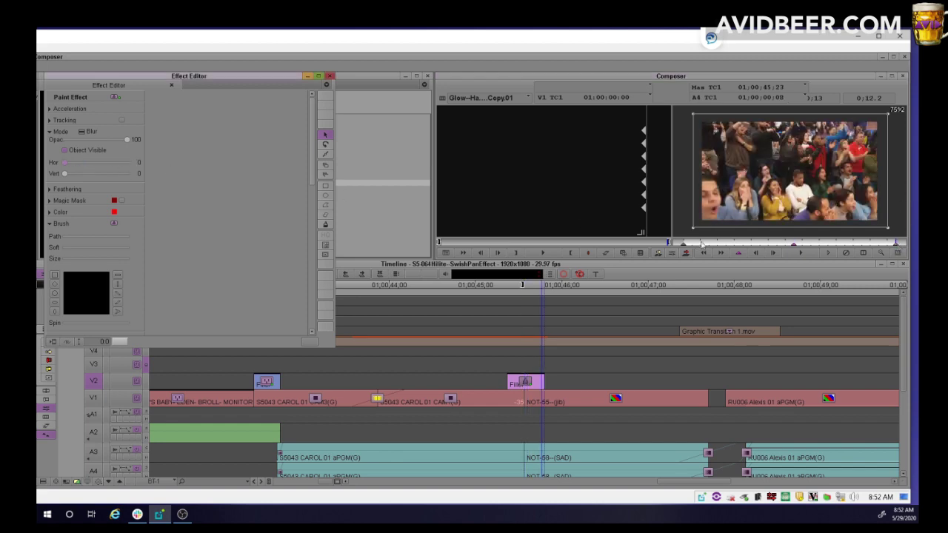
pyautogui.moveTo(699, 245); pyautogui.dragTo(919, 251)
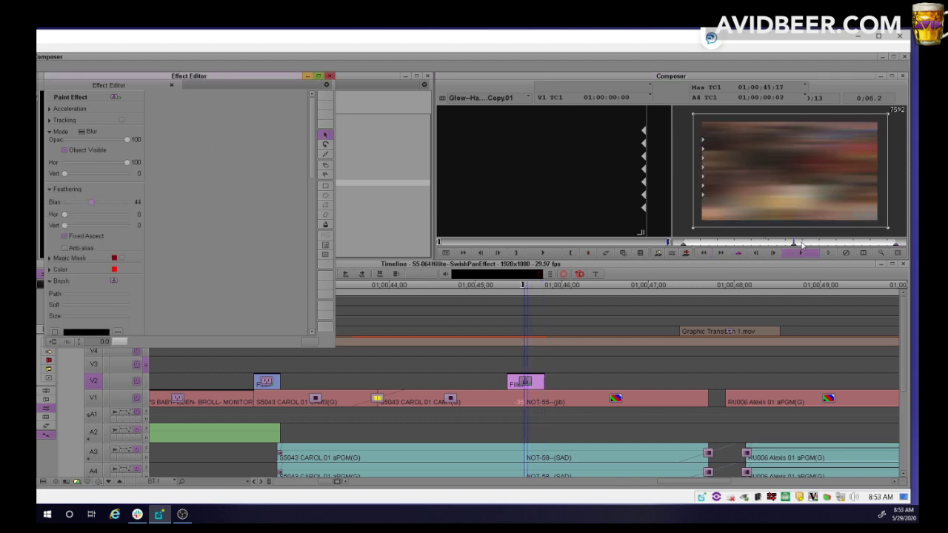
pyautogui.moveTo(756, 244); pyautogui.dragTo(682, 243)
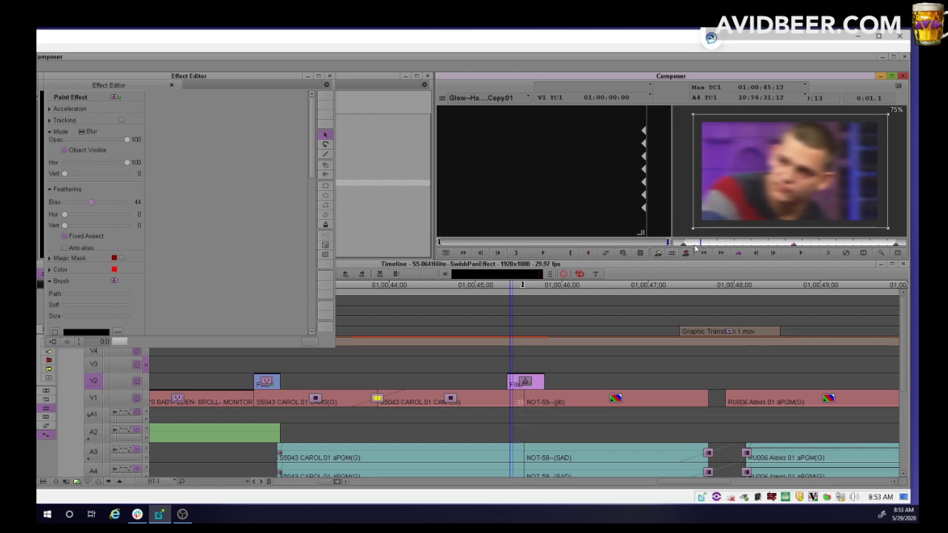
pyautogui.click(794, 244)
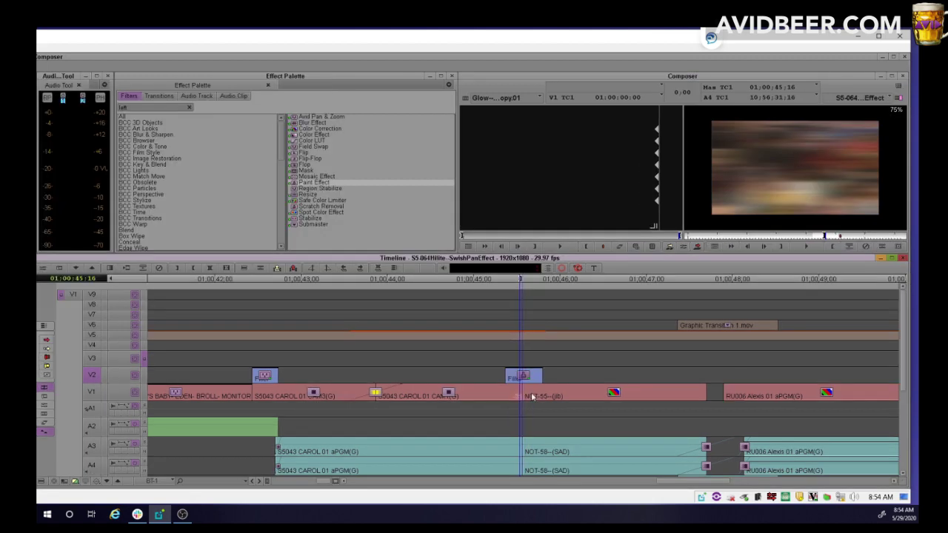
# Step: Make V3 the active video track and add an edit on it three frames before the cut, at 01;00;45;14
pyautogui.click(526, 405)
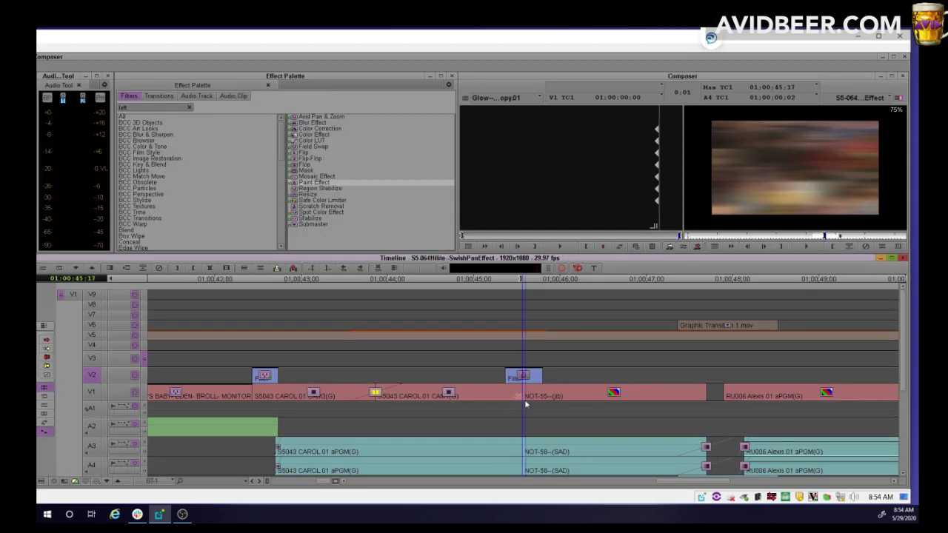
pyautogui.click(91, 360)
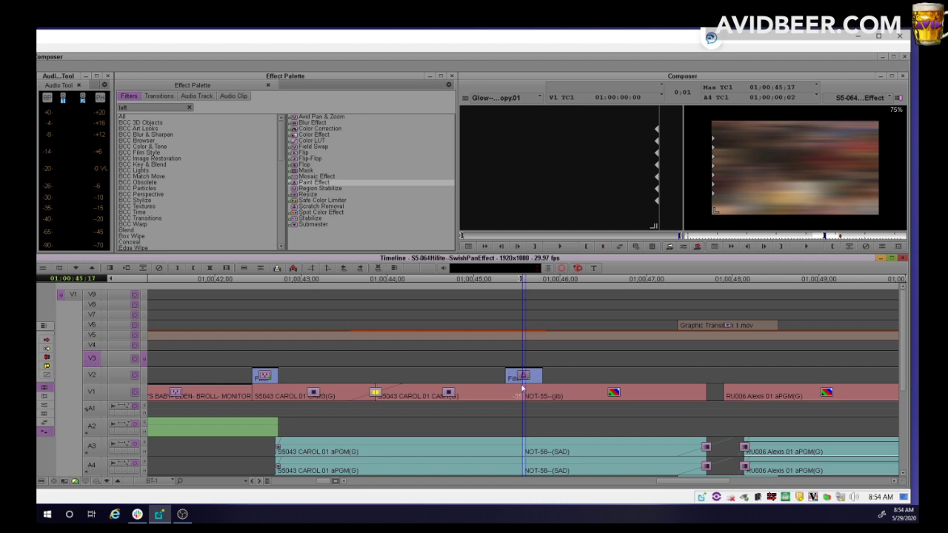
pyautogui.click(524, 387)
pyautogui.click(524, 388)
pyautogui.press('Left')
pyautogui.press('Left')
pyautogui.press('Left')
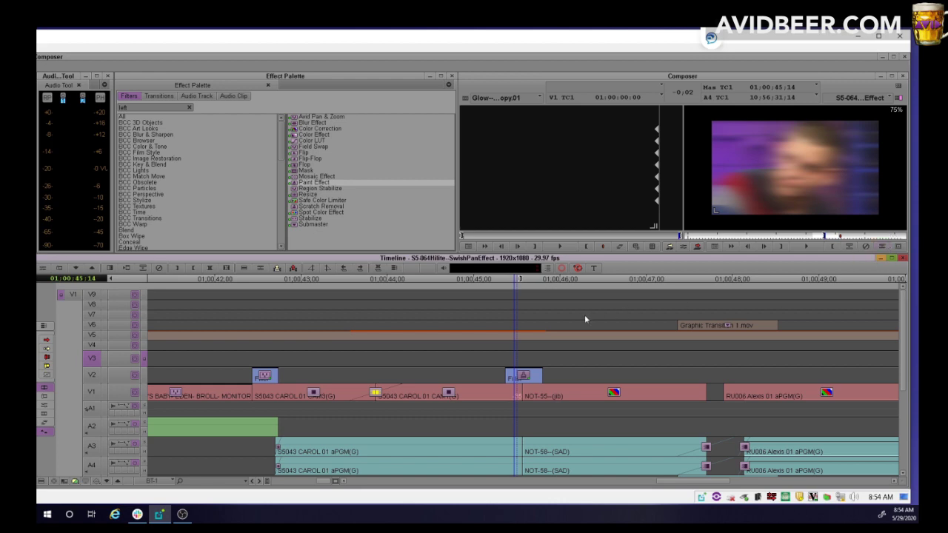
# Step: Add another edit on V3 three frames after the cut, at 01;00;45;20
pyautogui.press('Right')
pyautogui.press('Right')
pyautogui.press('Right')
pyautogui.press('Right')
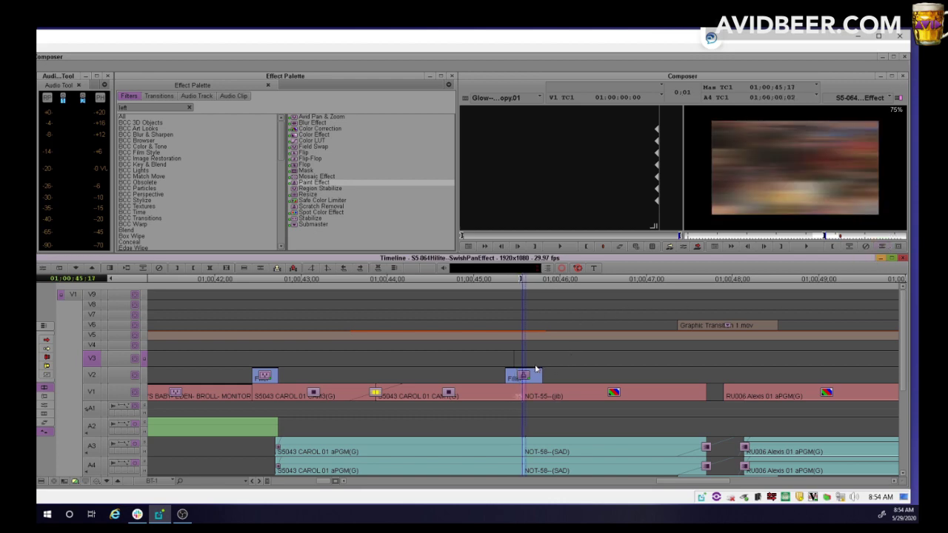
pyautogui.press('Right')
pyautogui.press('Right')
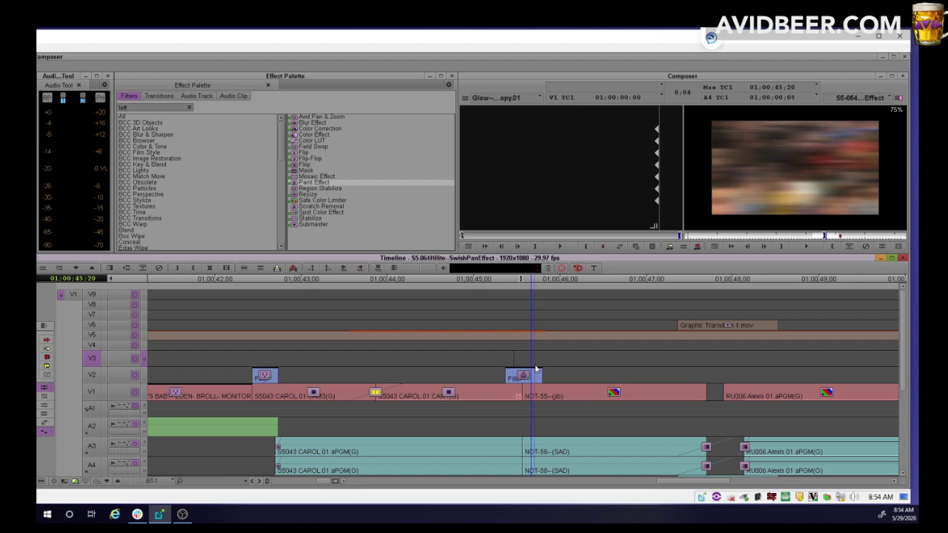
# Step: Apply the Color Effect from the Image category to the short V3 filler segment over the cut
pyautogui.press('Left')
pyautogui.press('Left')
pyautogui.press('Left')
pyautogui.press('Left')
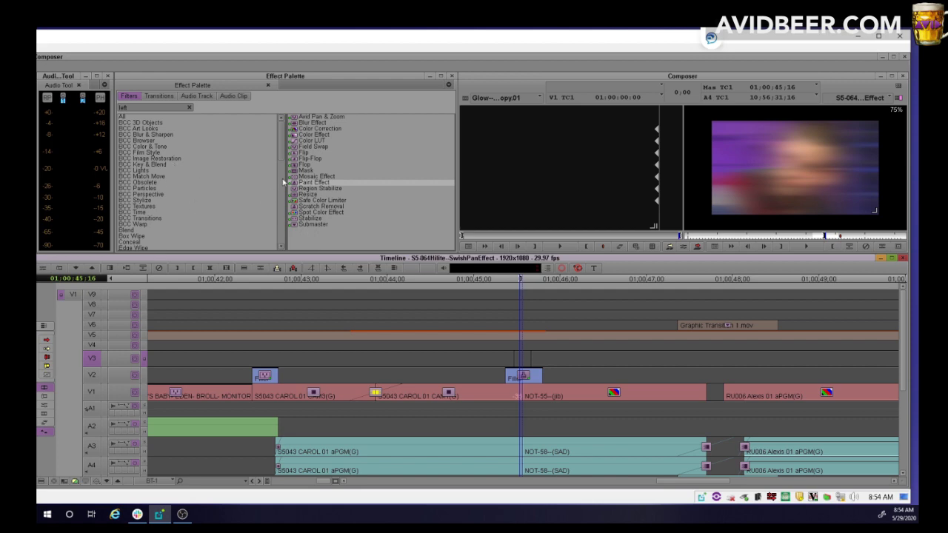
pyautogui.moveTo(282, 159); pyautogui.dragTo(280, 186)
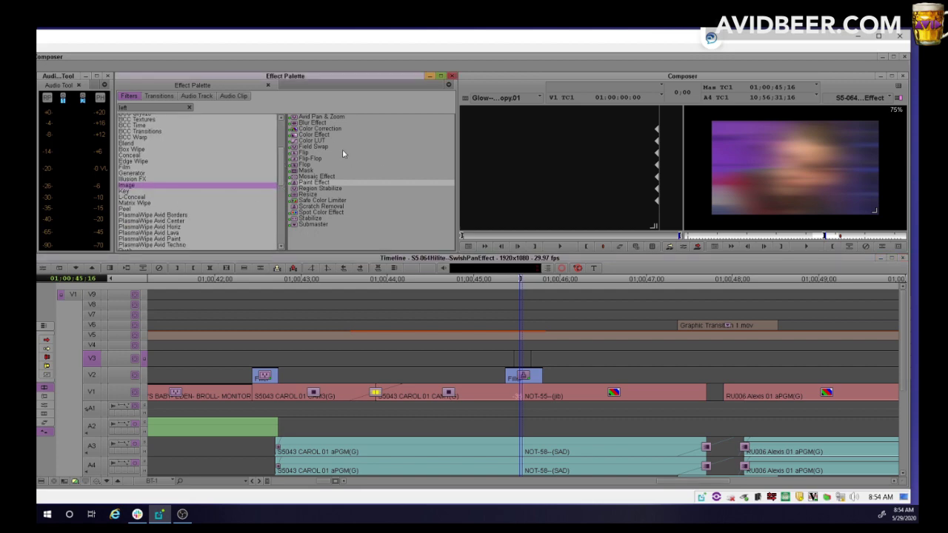
pyautogui.moveTo(294, 135); pyautogui.dragTo(523, 359)
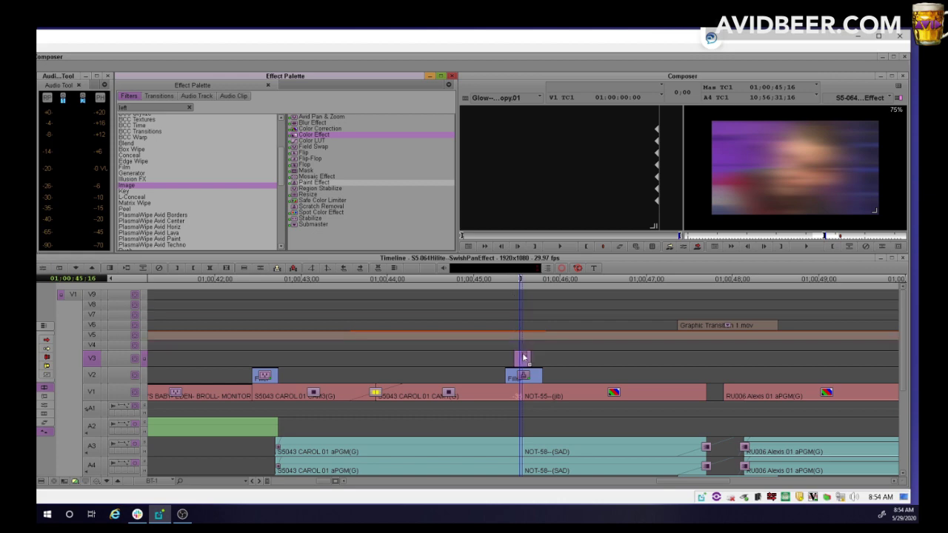
# Step: Open the V3 Color Effect for editing and add keyframes on its first frame, last frame and at 01;00;45;17 on the cut
pyautogui.click(697, 247)
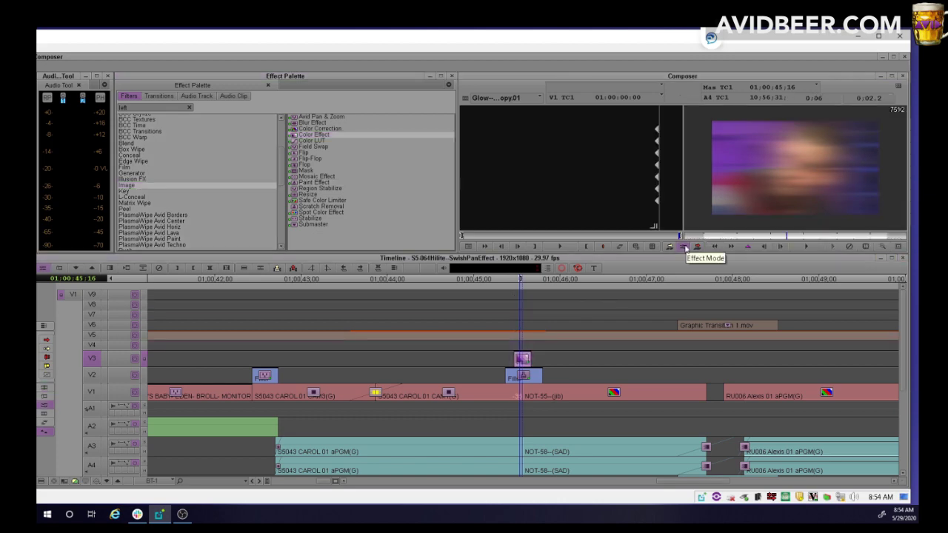
pyautogui.click(684, 237)
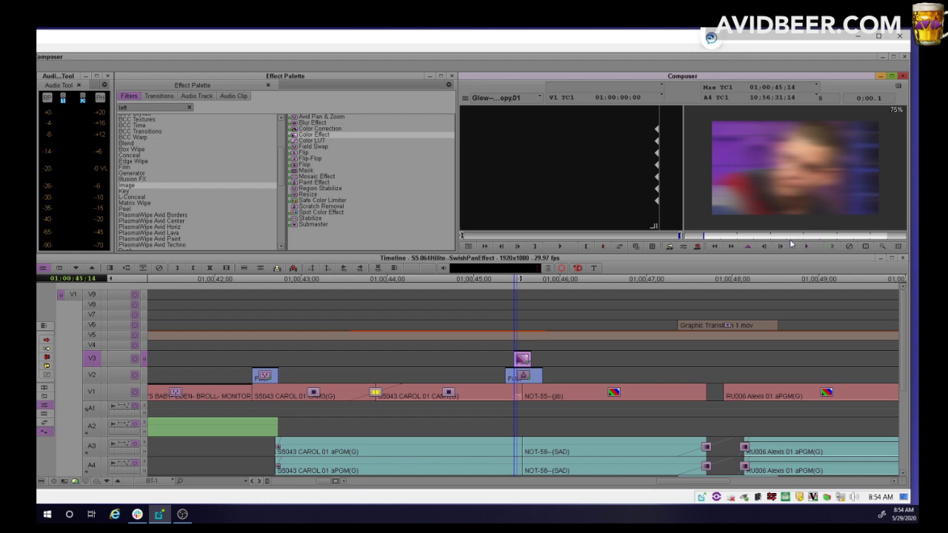
pyautogui.click(886, 237)
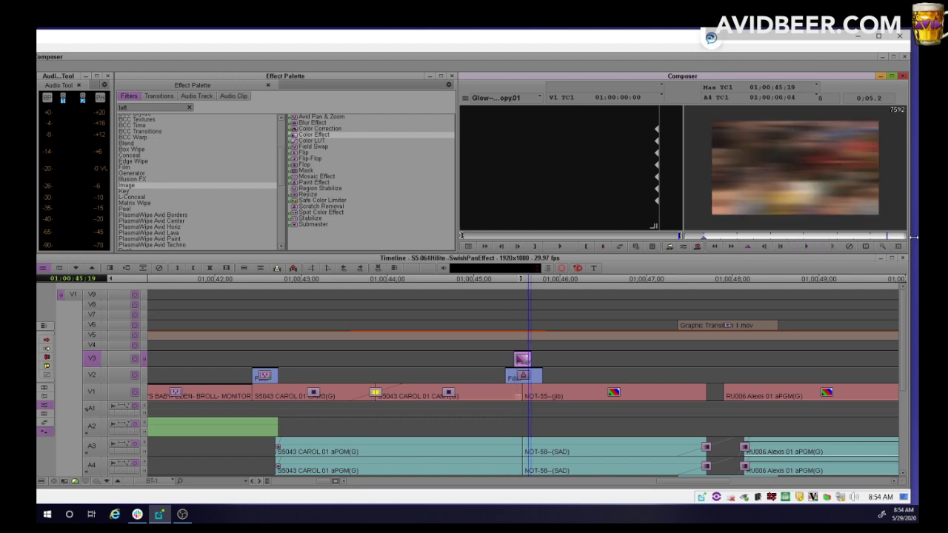
pyautogui.click(789, 238)
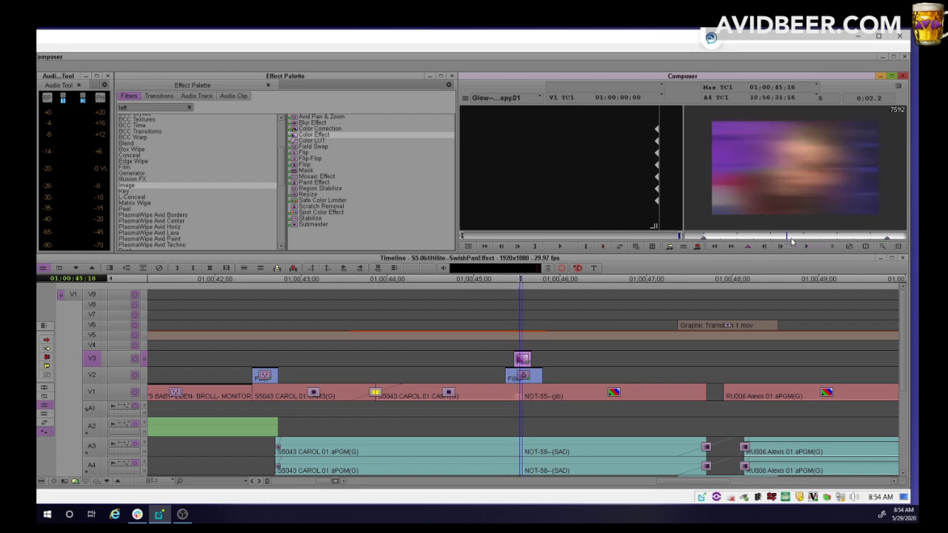
pyautogui.click(799, 239)
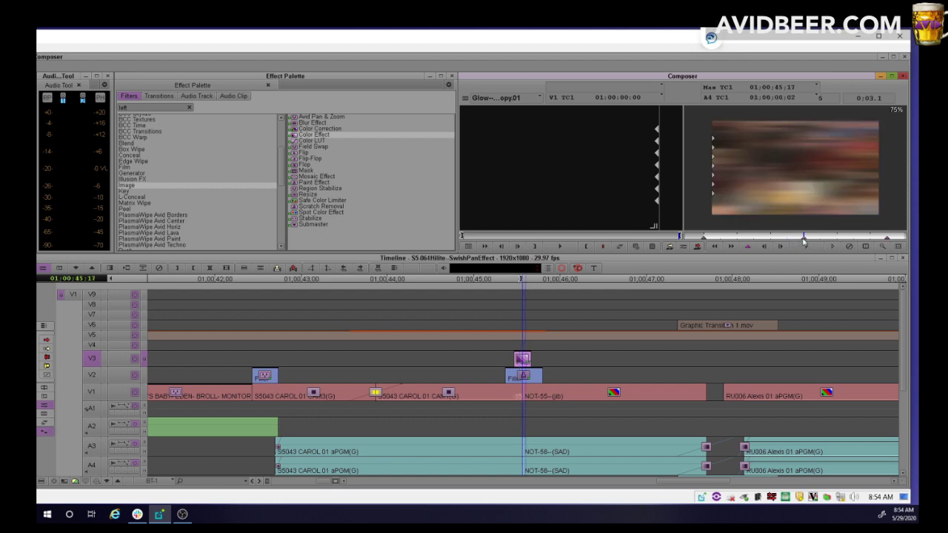
# Step: On the Color Effect's middle keyframe only, set saturation to 65 and the luma range white point to 153
pyautogui.click(703, 240)
pyautogui.click(887, 239)
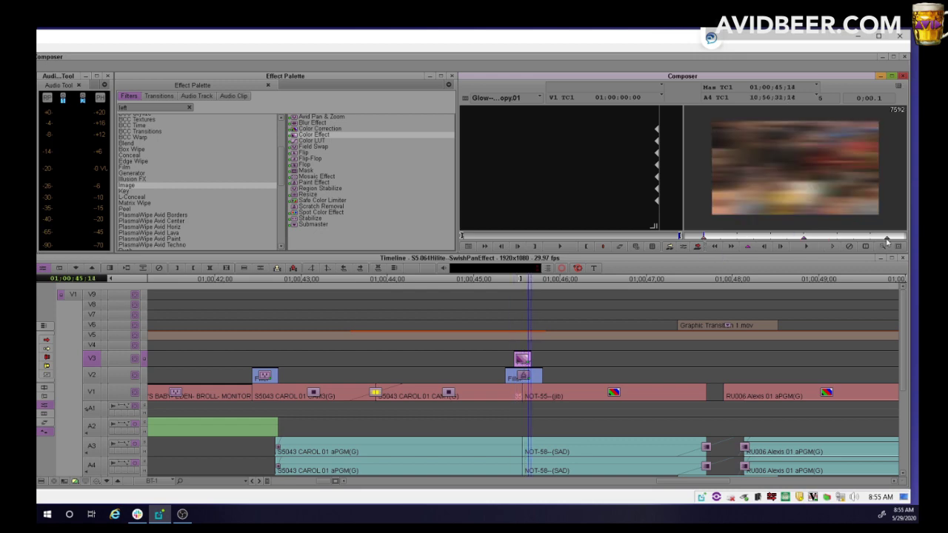
pyautogui.keyDown('shift'); pyautogui.click(886, 240); pyautogui.keyUp('shift')
pyautogui.click(806, 238)
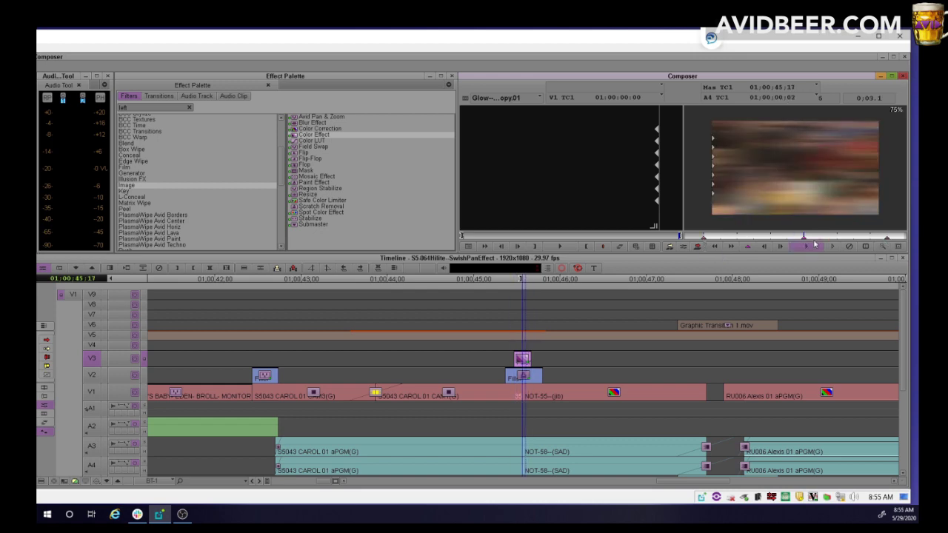
pyautogui.click(888, 238)
pyautogui.click(804, 238)
pyautogui.moveTo(39, 83); pyautogui.dragTo(235, 82)
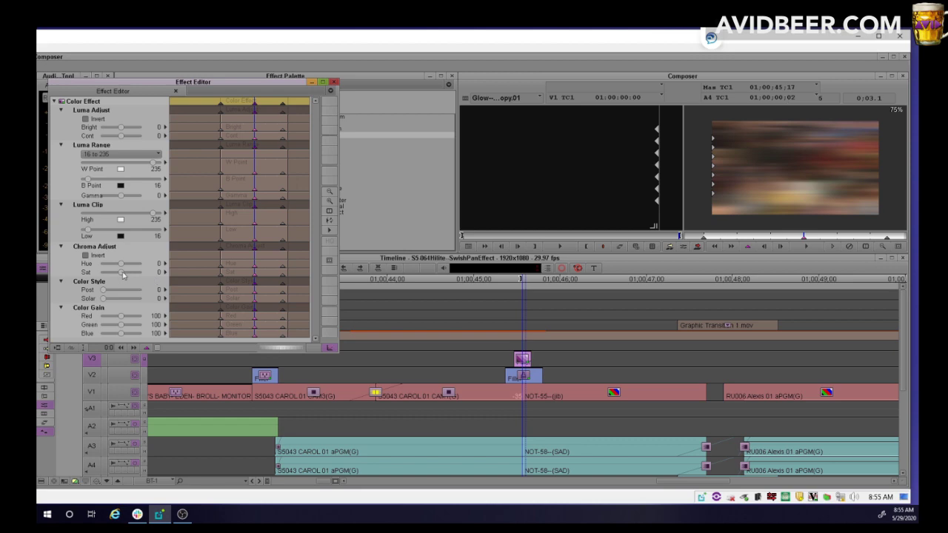
pyautogui.moveTo(121, 272); pyautogui.dragTo(134, 273)
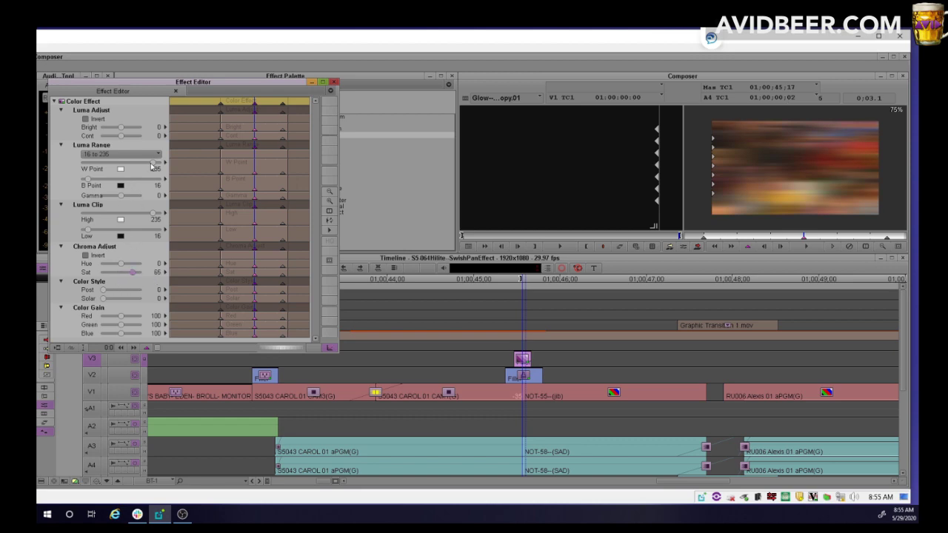
pyautogui.moveTo(152, 168); pyautogui.dragTo(128, 163)
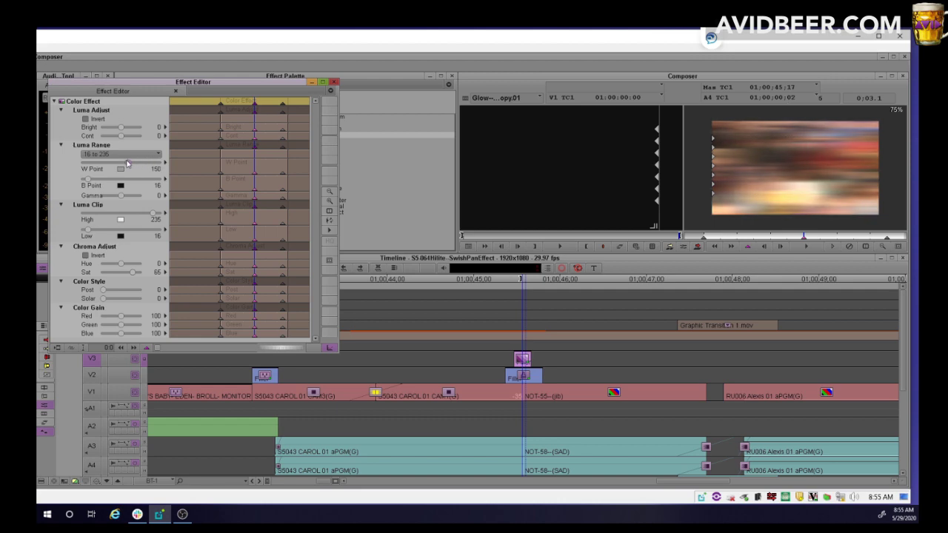
# Step: Preview the Color Effect from its first to its last keyframe and close the Effect Editor
pyautogui.moveTo(706, 237); pyautogui.dragTo(800, 238)
pyautogui.click(800, 237)
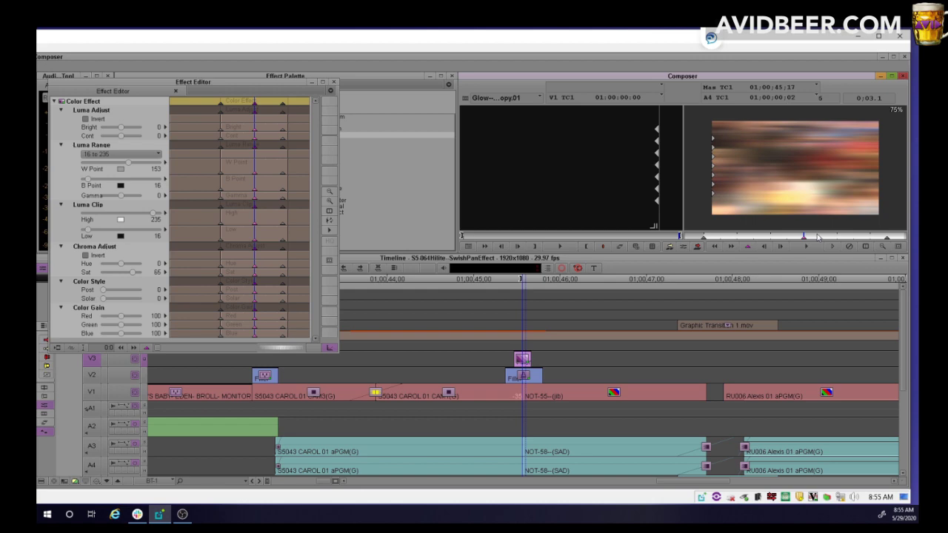
pyautogui.moveTo(826, 239); pyautogui.dragTo(887, 238)
pyautogui.click(525, 262)
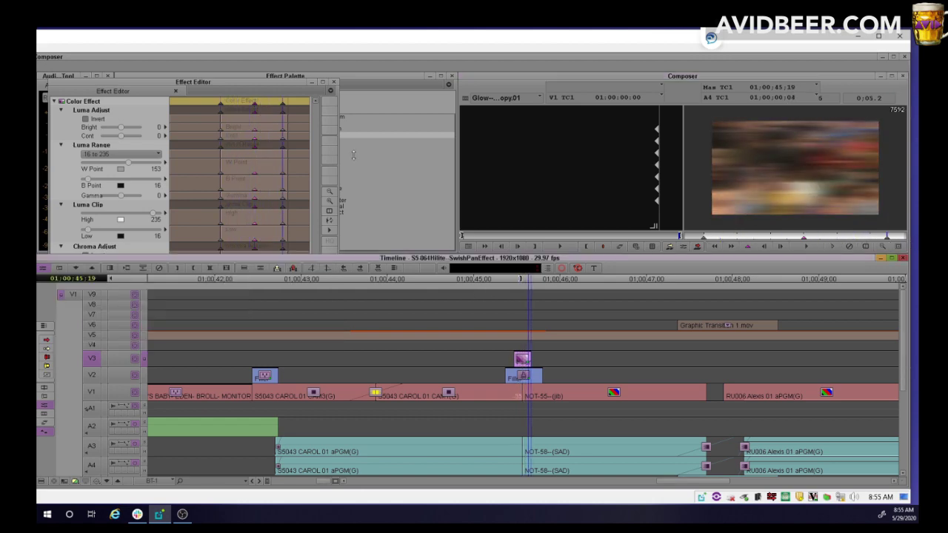
pyautogui.click(333, 82)
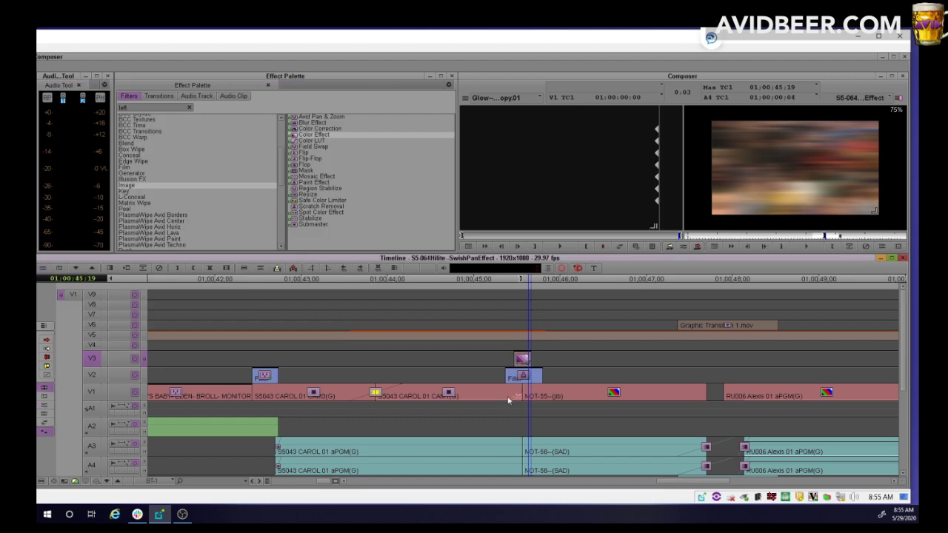
# Step: Search the effects for push, clear the search and show the effects of the Push category
pyautogui.click(509, 397)
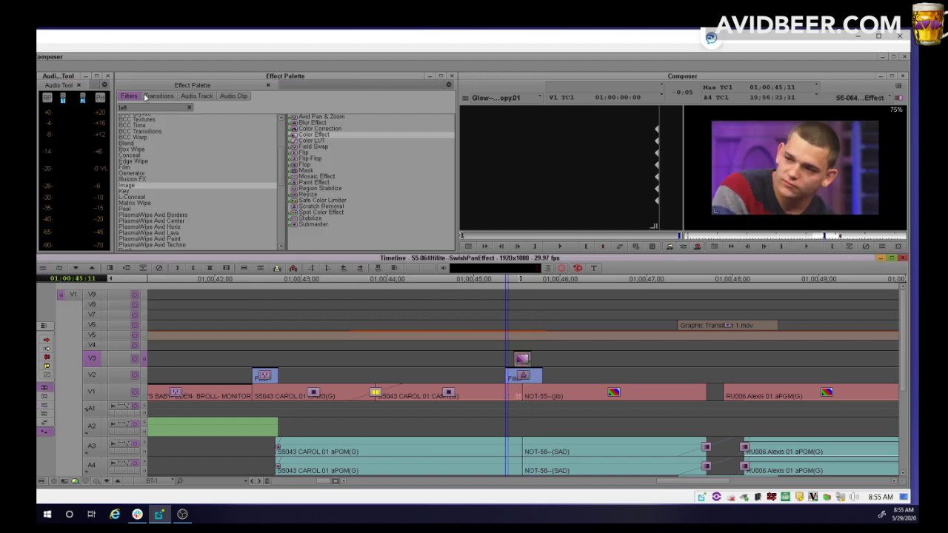
pyautogui.click(123, 107)
pyautogui.write('p')
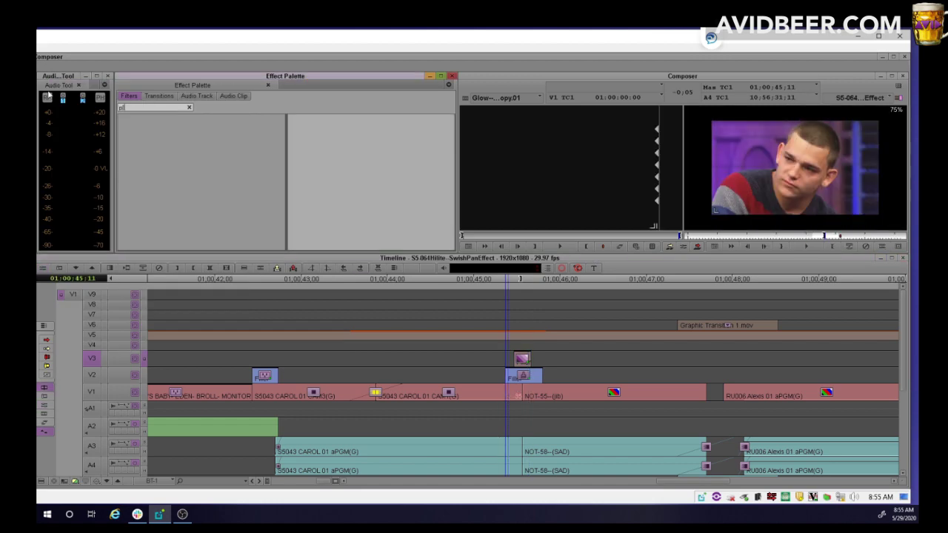
pyautogui.write('ush')
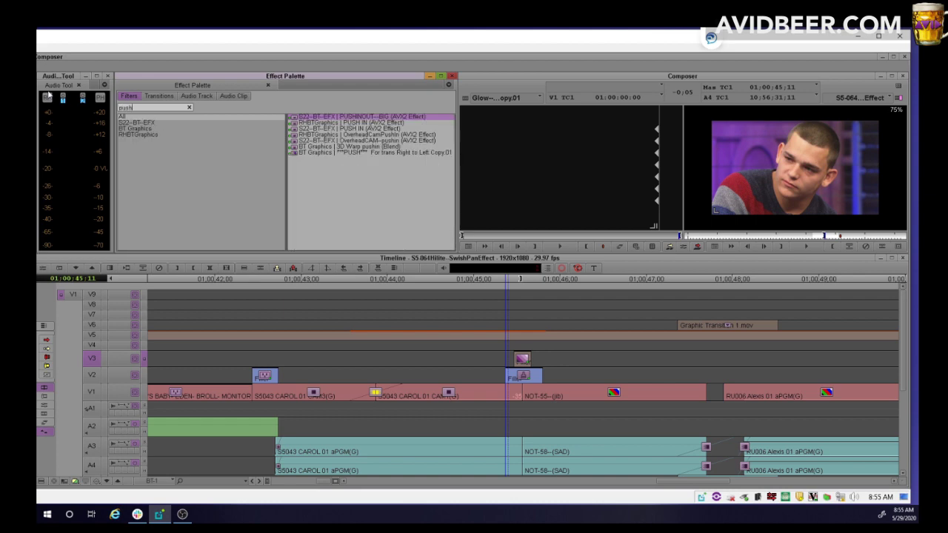
pyautogui.click(144, 116)
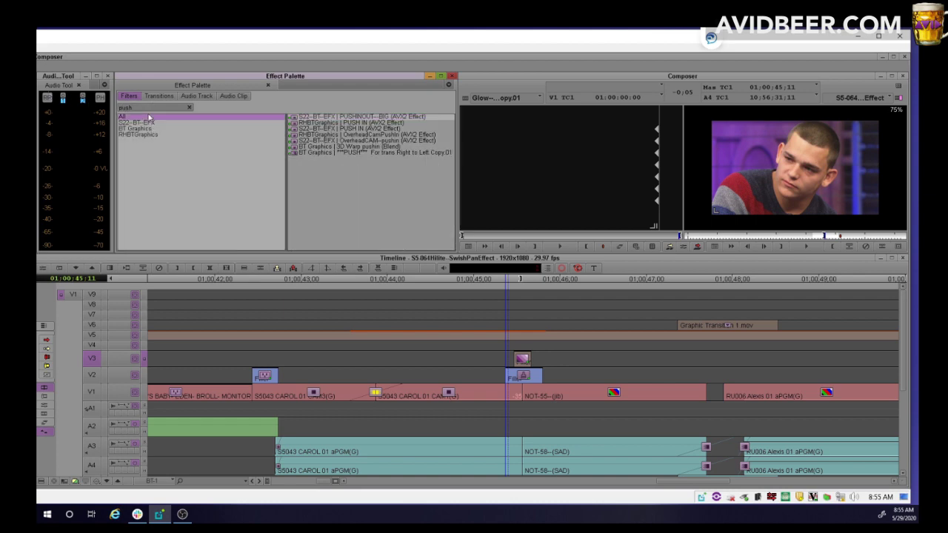
pyautogui.press('BackSpace')
pyautogui.scroll(-6, 206, 185)
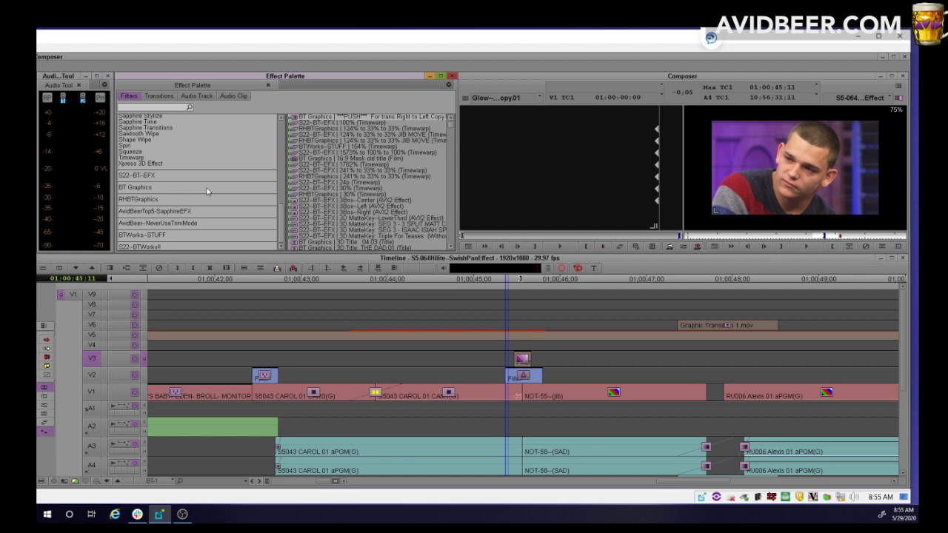
pyautogui.click(135, 182)
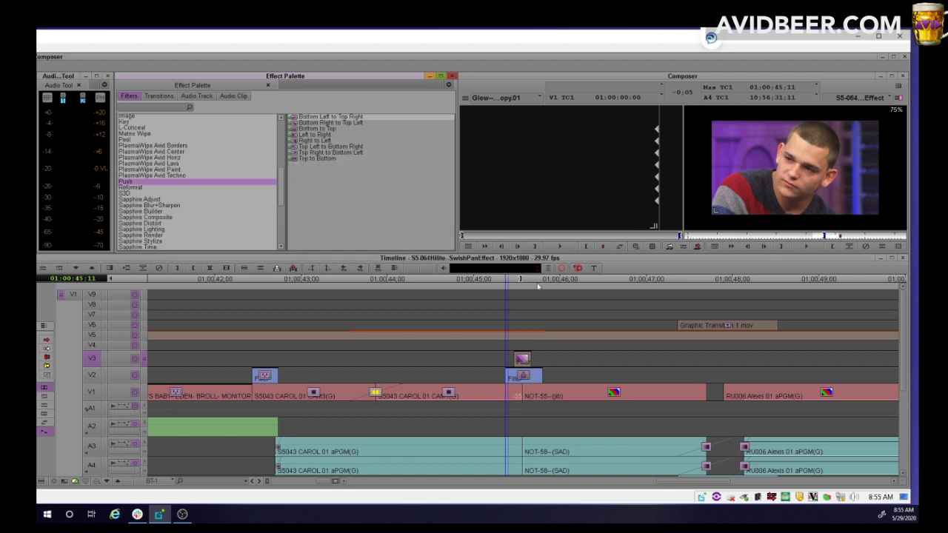
# Step: Try the Left to Right push directly on the V1 cut under the blur, and undo it
pyautogui.click(522, 425)
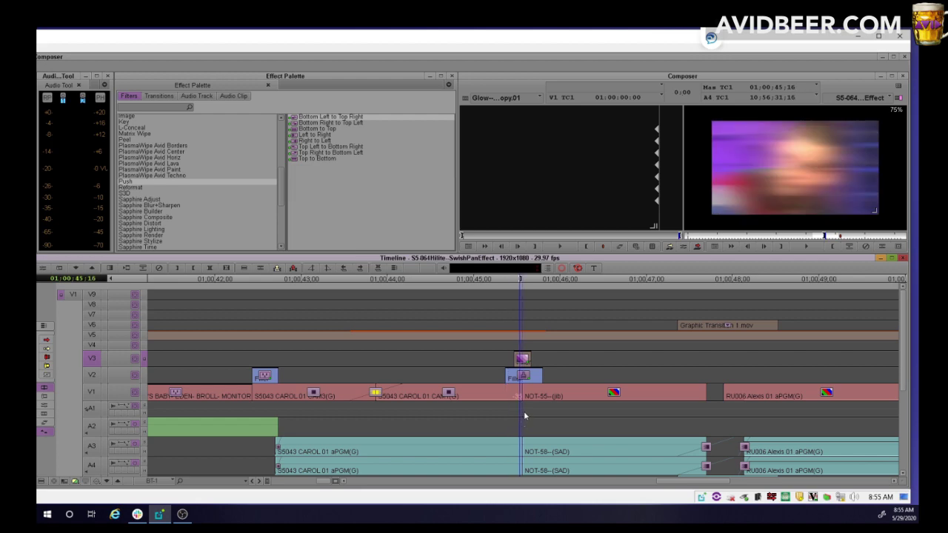
pyautogui.moveTo(522, 418)
pyautogui.mouseDown()
pyautogui.moveTo(506, 421)
pyautogui.moveTo(526, 420)
pyautogui.mouseUp()
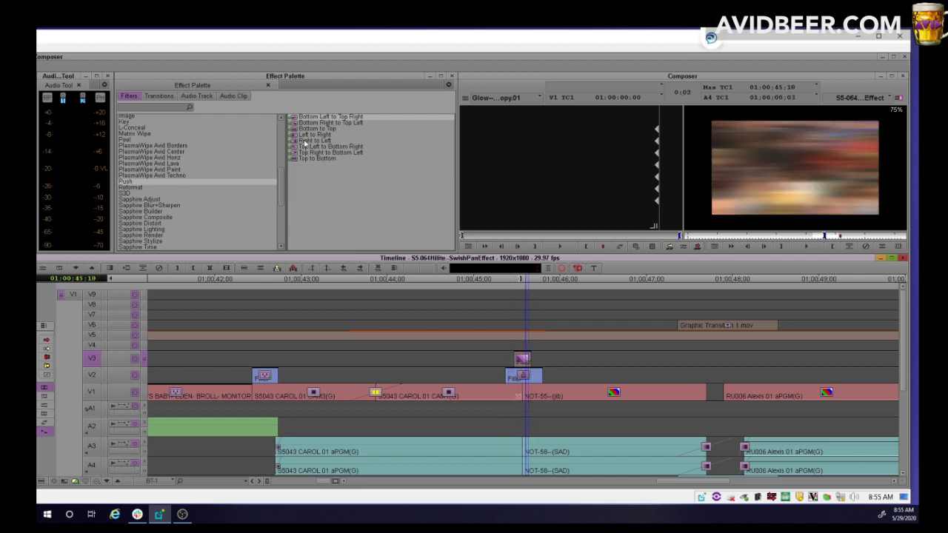
pyautogui.moveTo(294, 137); pyautogui.dragTo(582, 414)
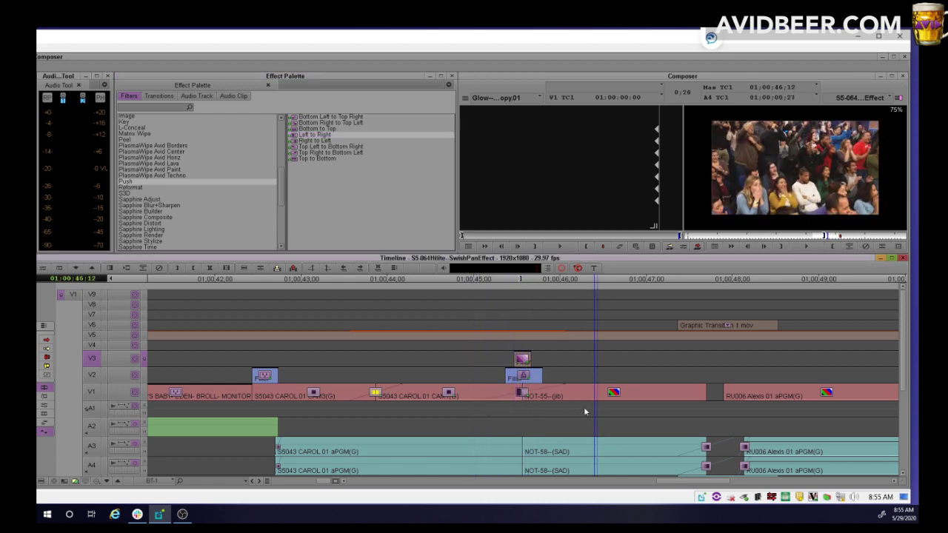
pyautogui.click(526, 402)
pyautogui.hotkey('ctrl', 'z')
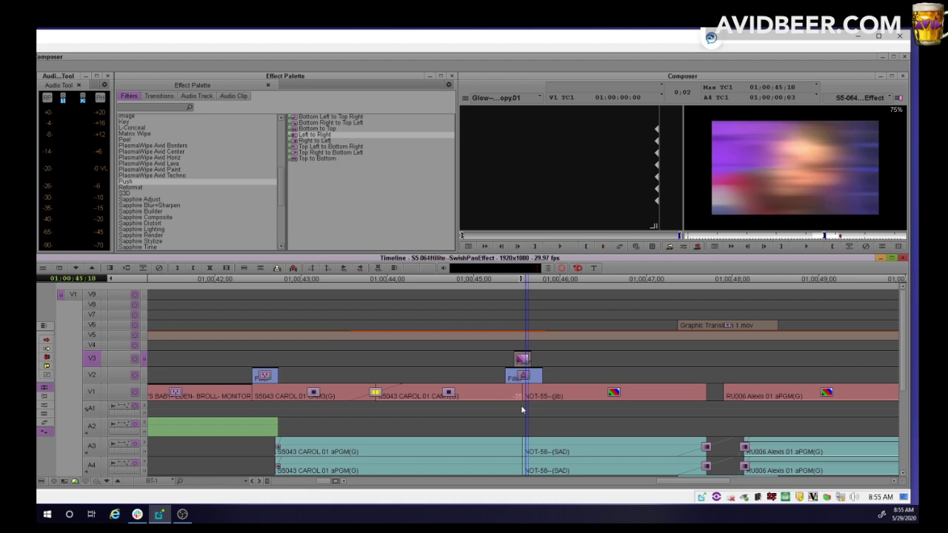
# Step: Make V1 the active video track instead of V3 and add an edit on it before the cut, at 01;00;45;13
pyautogui.press('Left')
pyautogui.press('Left')
pyautogui.press('Left')
pyautogui.click(93, 393)
pyautogui.click(92, 359)
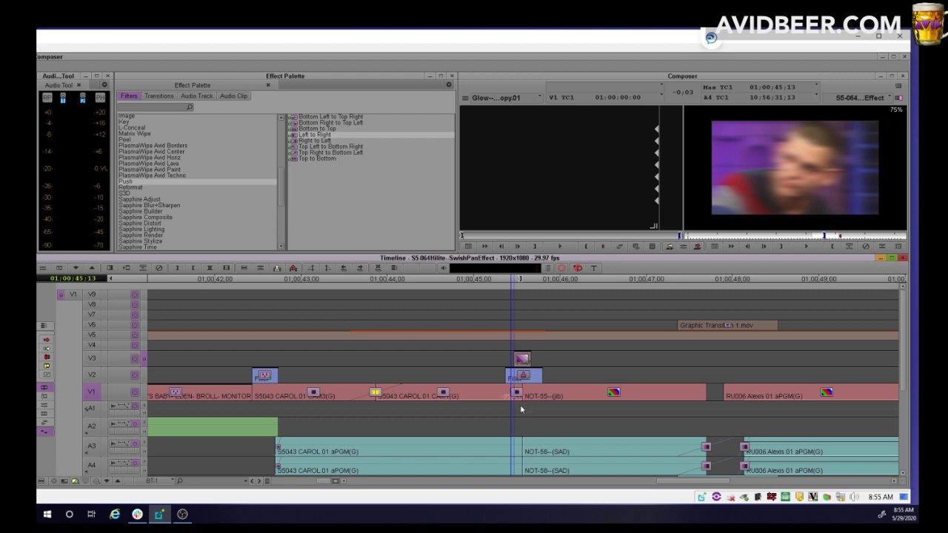
# Step: Add another edit on V1 a few frames after the cut
pyautogui.press('Right')
pyautogui.press('Right')
pyautogui.press('Right')
pyautogui.press('Right')
pyautogui.press('Right')
pyautogui.press('Right')
pyautogui.press('Right')
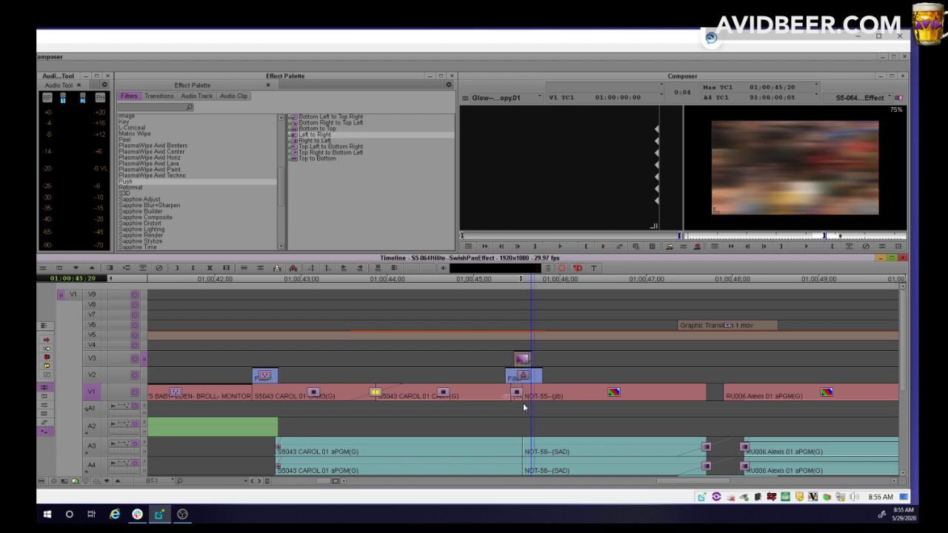
pyautogui.press('h')
pyautogui.hotkey('ctrl', 'z')
# Step: Apply the Left to Right push to the V1 cut between the two new edits, sized to fit the available source
pyautogui.click(524, 411)
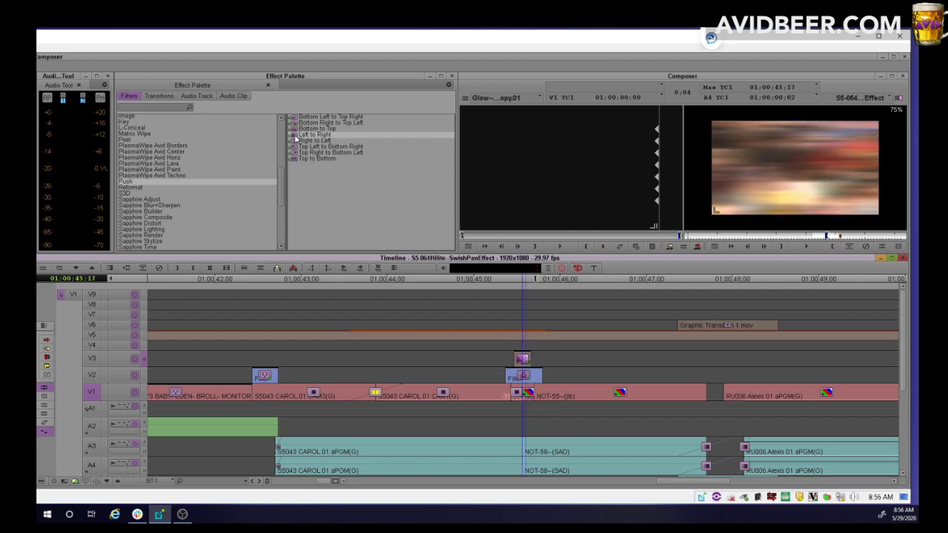
pyautogui.moveTo(297, 137); pyautogui.dragTo(523, 401)
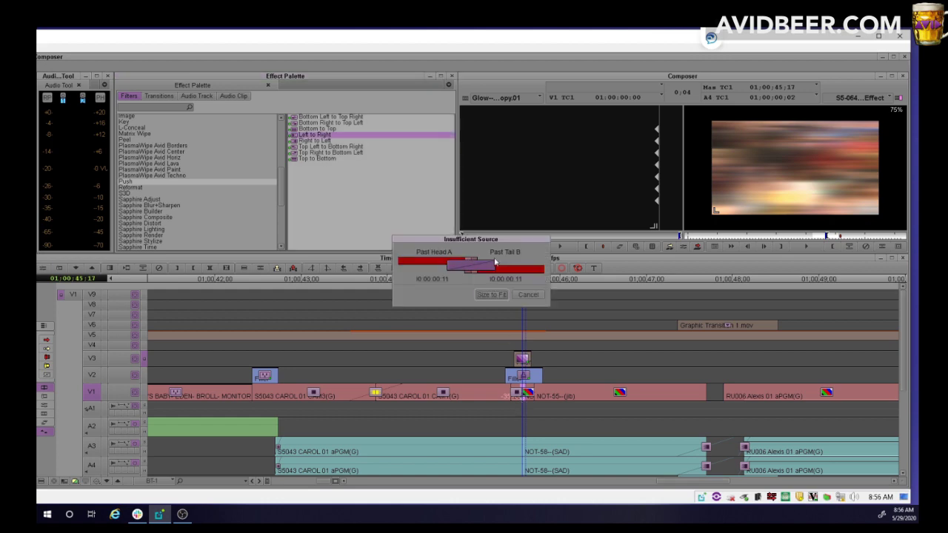
pyautogui.moveTo(476, 241); pyautogui.dragTo(526, 264)
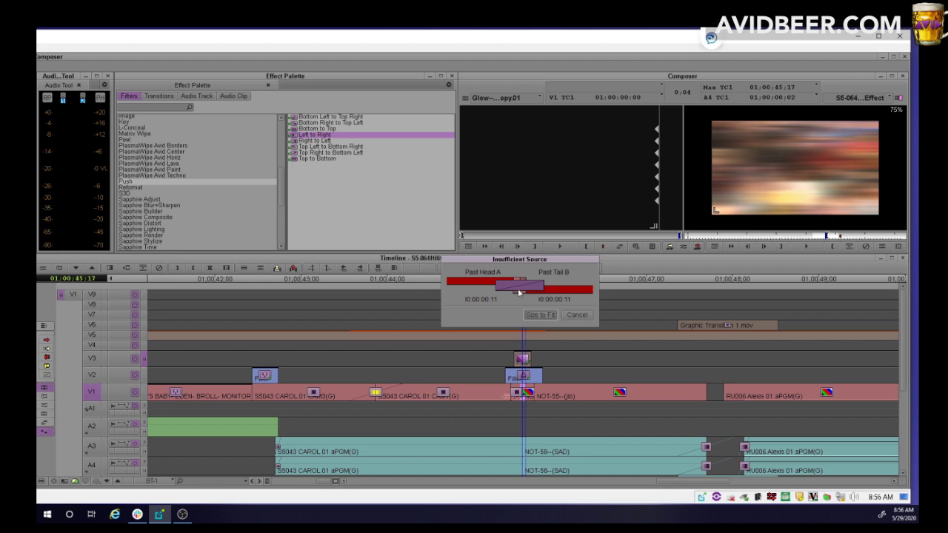
pyautogui.click(539, 315)
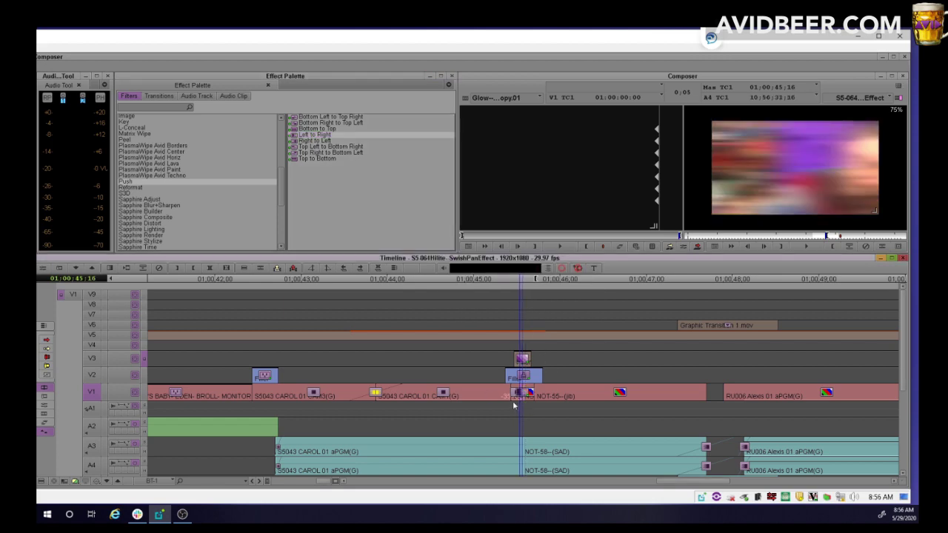
# Step: Mark the timeline around the transition with the out point at 01;00;46;01, enable V1 to V3 and render its effects to the X: media drive
pyautogui.moveTo(513, 401); pyautogui.dragTo(488, 403)
pyautogui.press('i')
pyautogui.click(564, 397)
pyautogui.press('o')
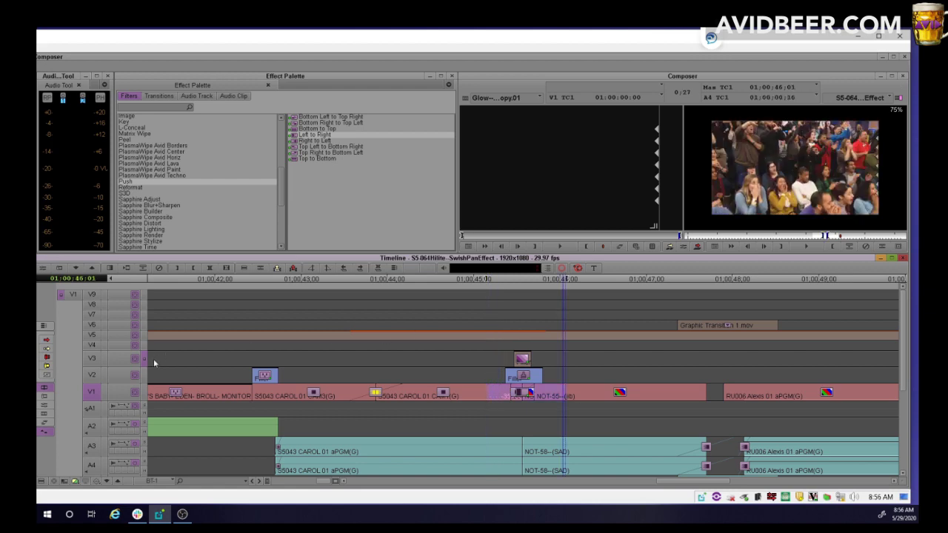
pyautogui.click(90, 360)
pyautogui.hotkey('ctrl', 'alt', 'r')
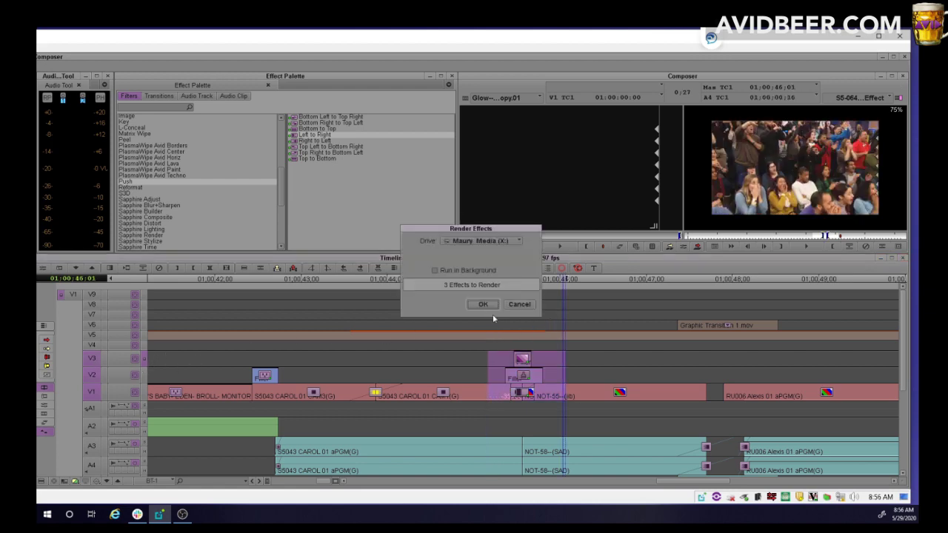
pyautogui.click(483, 304)
# Step: Check the whoosh sound on A9 and A10 beneath the cut and play back the rendered transition
pyautogui.scroll(-5, 509, 424)
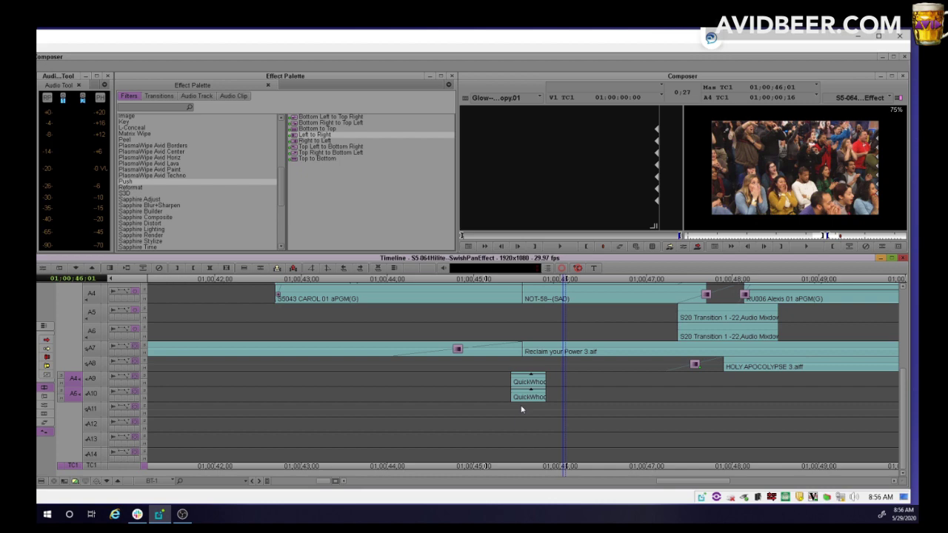
pyautogui.click(521, 411)
pyautogui.press('j')
pyautogui.press('k')
pyautogui.scroll(5, 498, 408)
pyautogui.press('j')
pyautogui.press('k')
pyautogui.press('i')
pyautogui.press('o')
pyautogui.press('space')
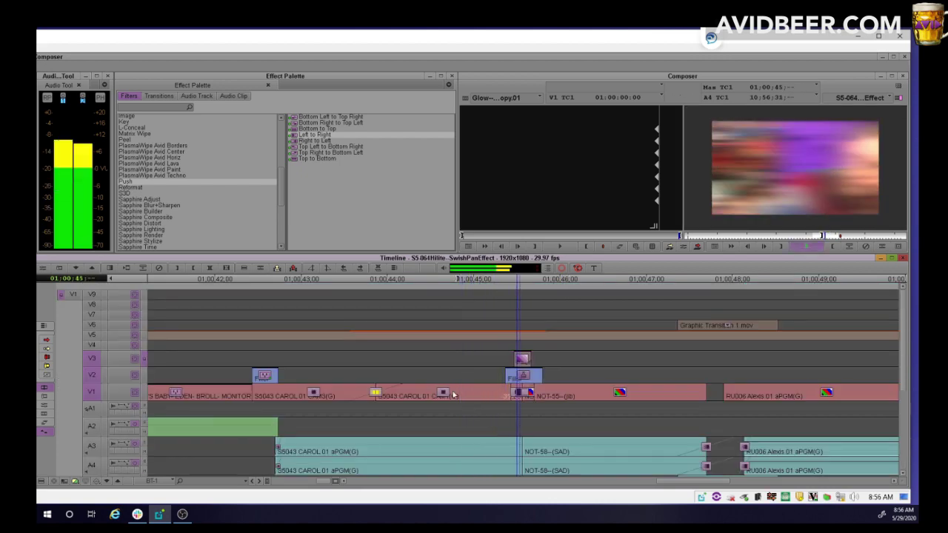
# Step: Scrub across the V1, V2 and V3 effects at the cut and replay the finished swish pan
pyautogui.moveTo(482, 413); pyautogui.dragTo(550, 421)
pyautogui.moveTo(493, 443); pyautogui.dragTo(536, 420)
pyautogui.press('space')
pyautogui.press('o')
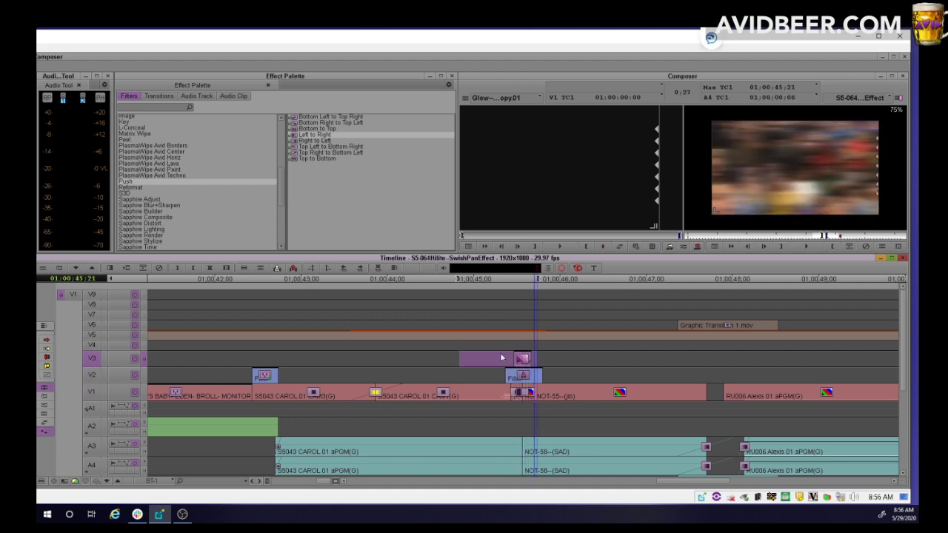
pyautogui.press('d')
pyautogui.hotkey('shift', 'e')
pyautogui.moveTo(521, 387); pyautogui.dragTo(544, 390)
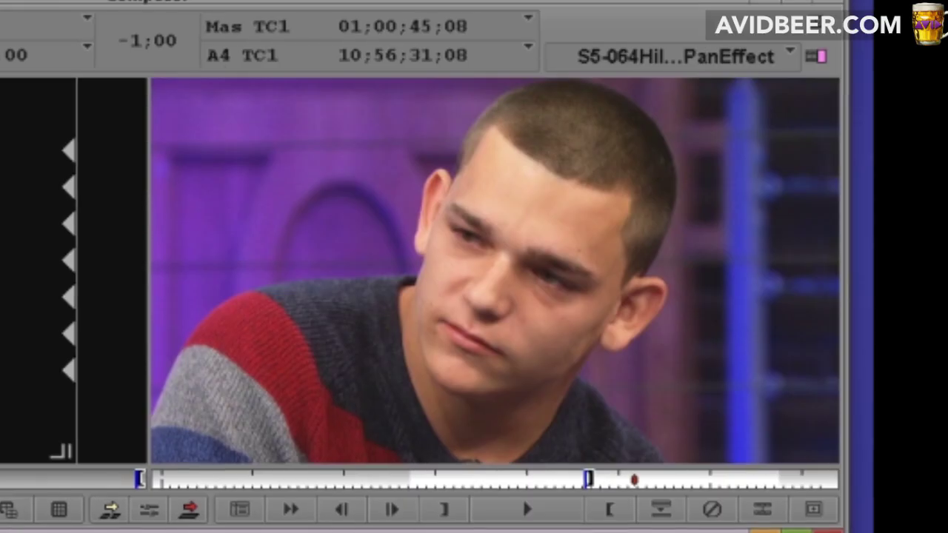
pyautogui.press('space')
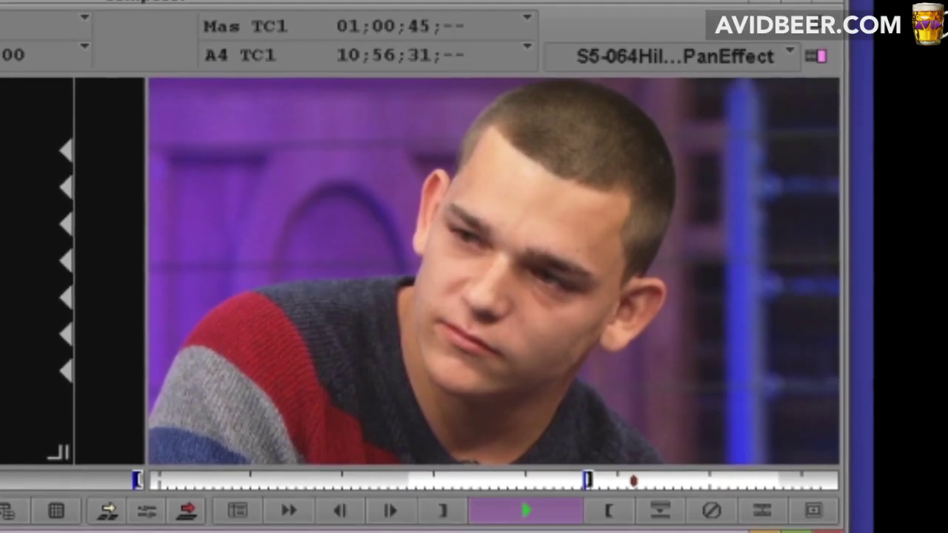